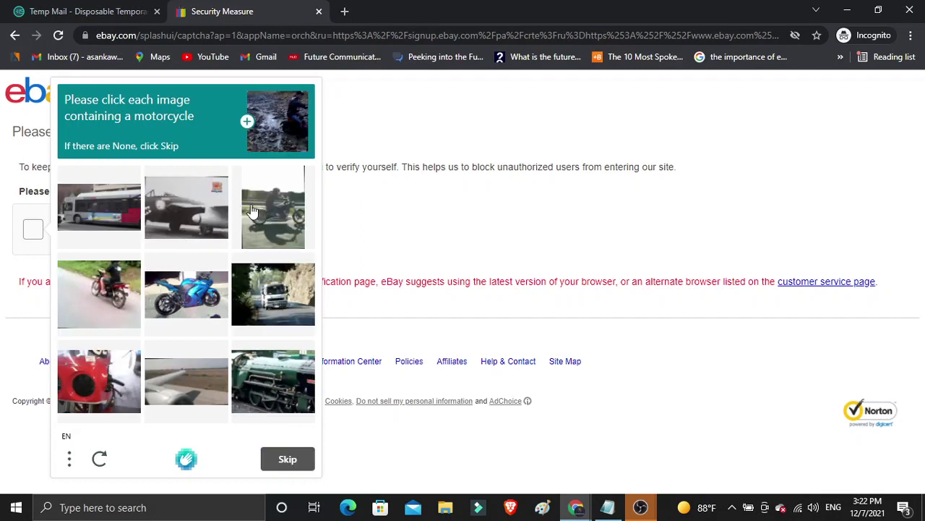
Select the three motorcycle images in the eBay captcha and verify them
left_click(175, 281)
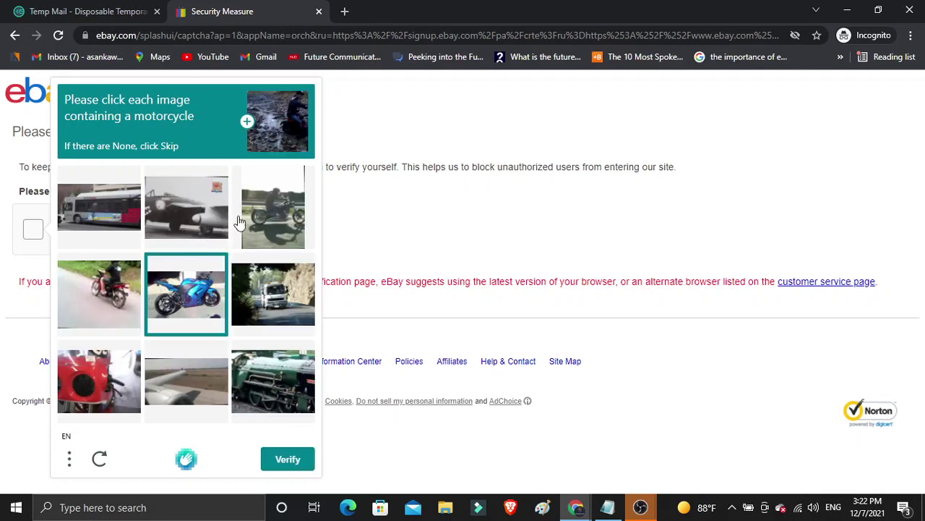
left_click(287, 205)
left_click(105, 294)
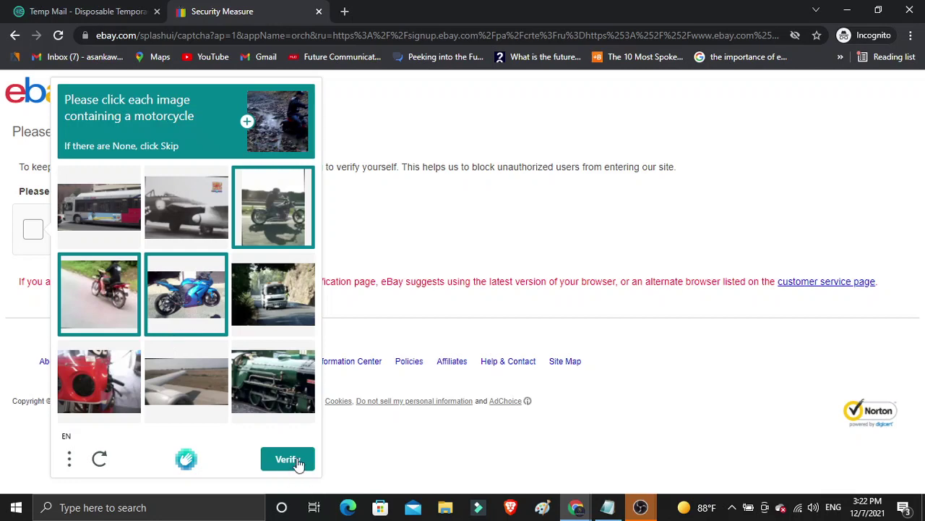
left_click(299, 464)
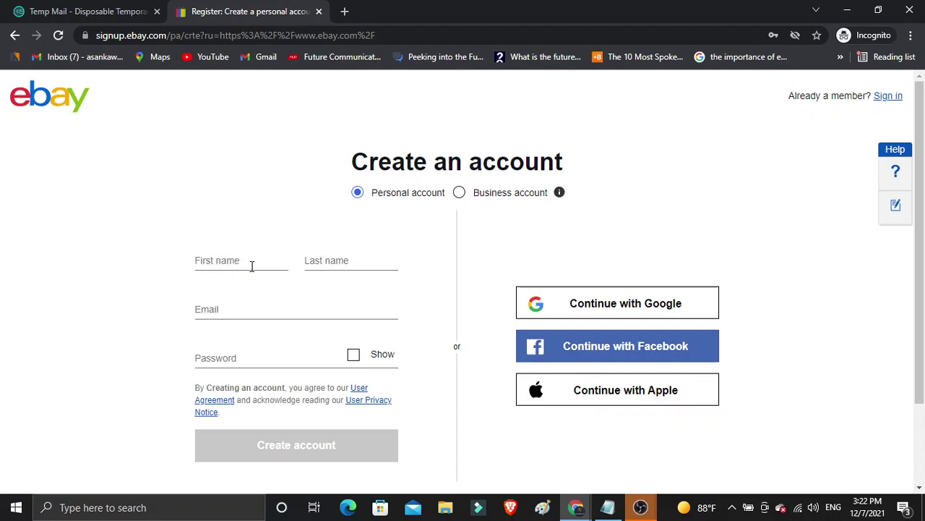
Bring the Notepad note of personal details in front of eBay's sign-up form
left_click(608, 507)
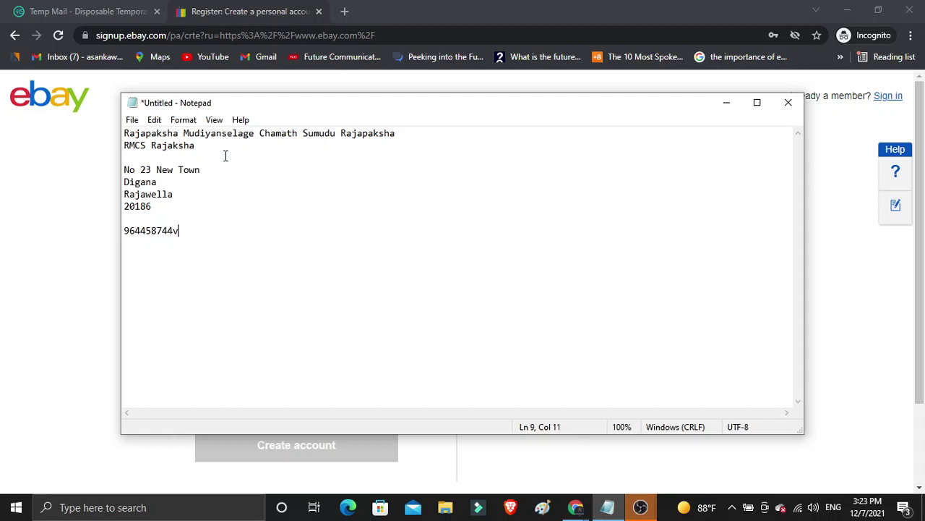
Select the given names on Notepad's first line, then return to the eBay sign-up form
left_click_drag(203, 146, 120, 145)
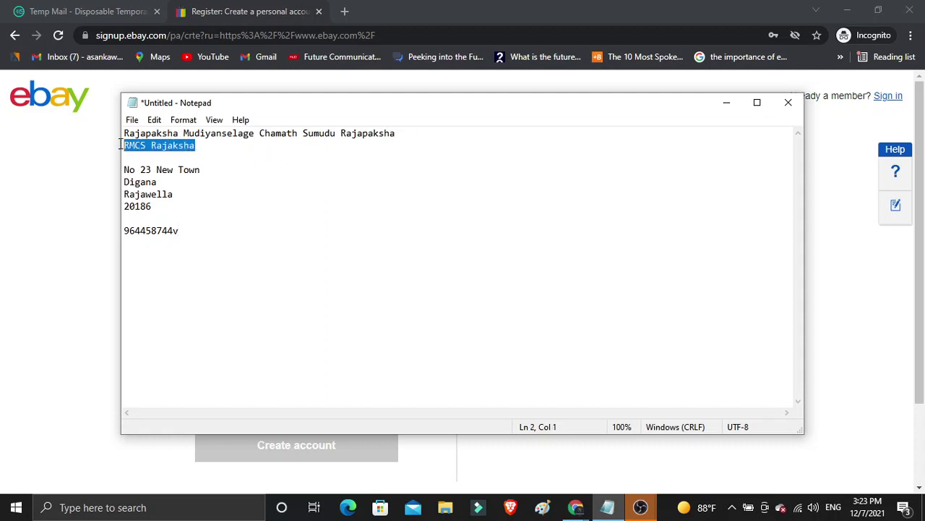
left_click(287, 180)
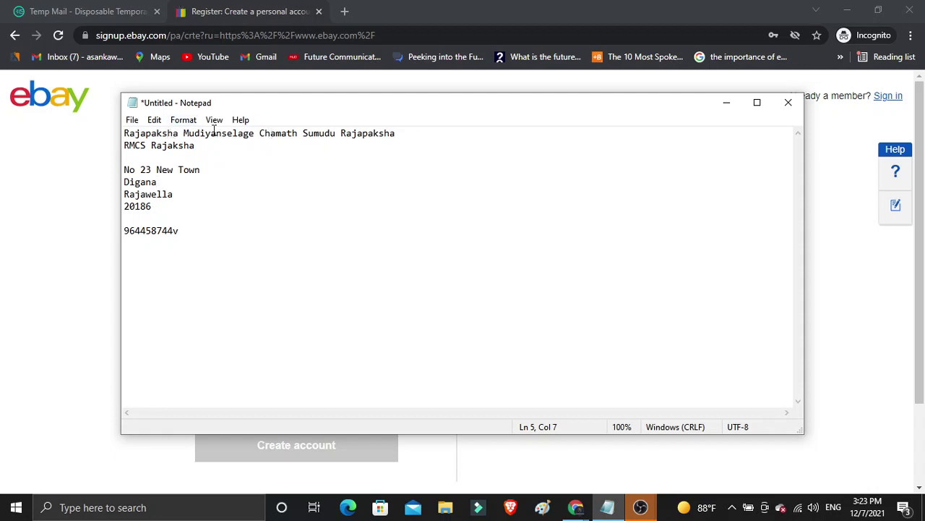
left_click_drag(261, 135, 407, 132)
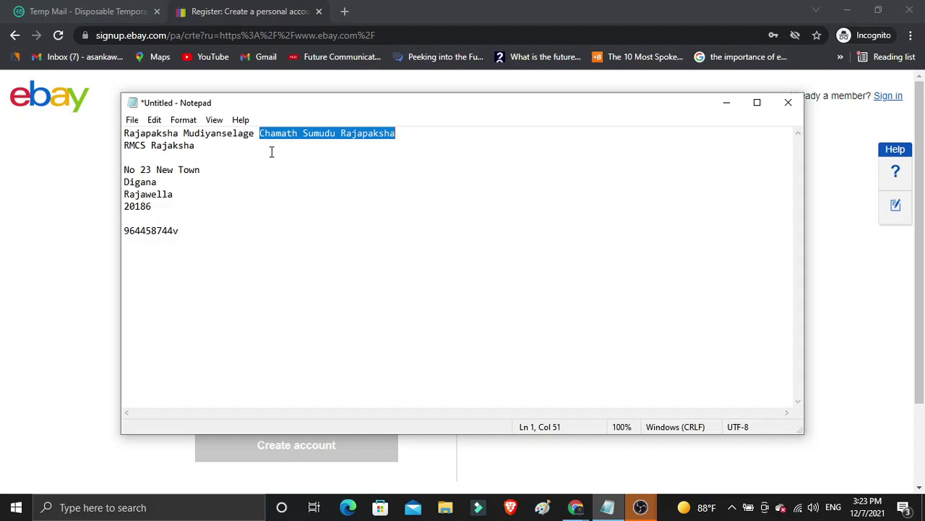
left_click(549, 473)
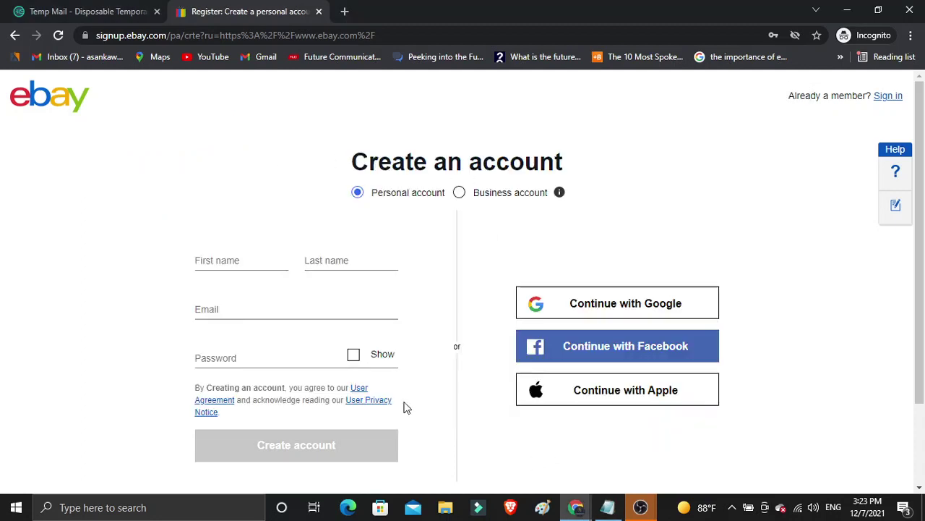
Enter the person's first name and paste the surname into eBay's First and Last name fields
left_click(257, 262)
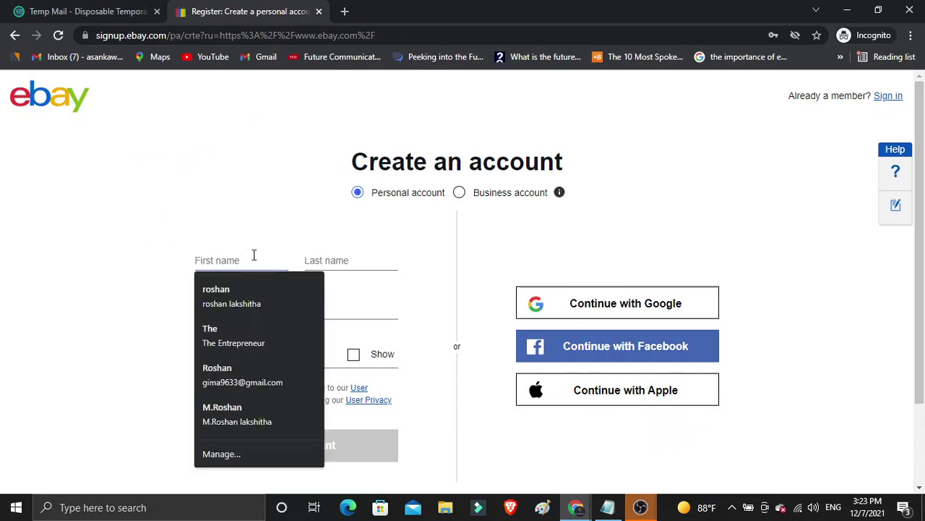
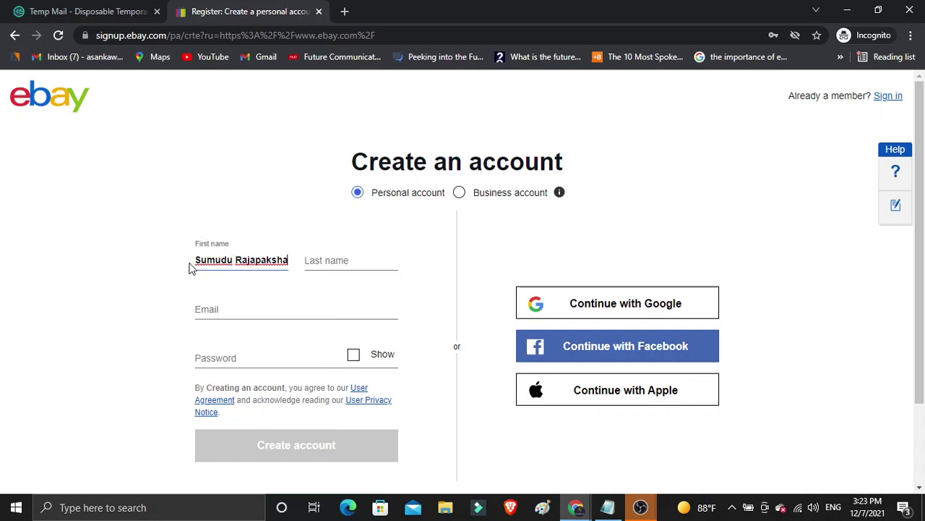
left_click_drag(196, 261, 327, 262)
key("ctrl+c")
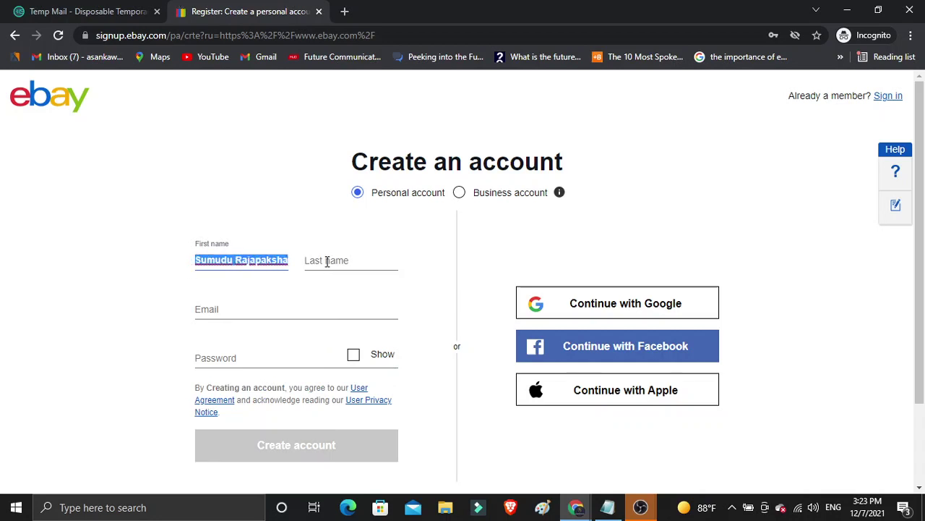
type("Chamath")
left_click(327, 262)
key("ctrl+v")
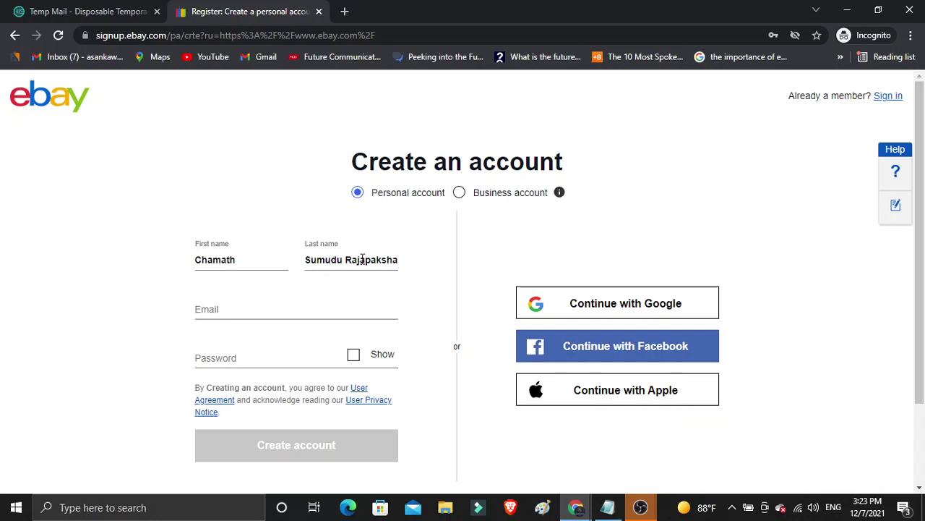
Generate and copy a disposable address in Temp Mail, then return to eBay's Email field
left_click(115, 12)
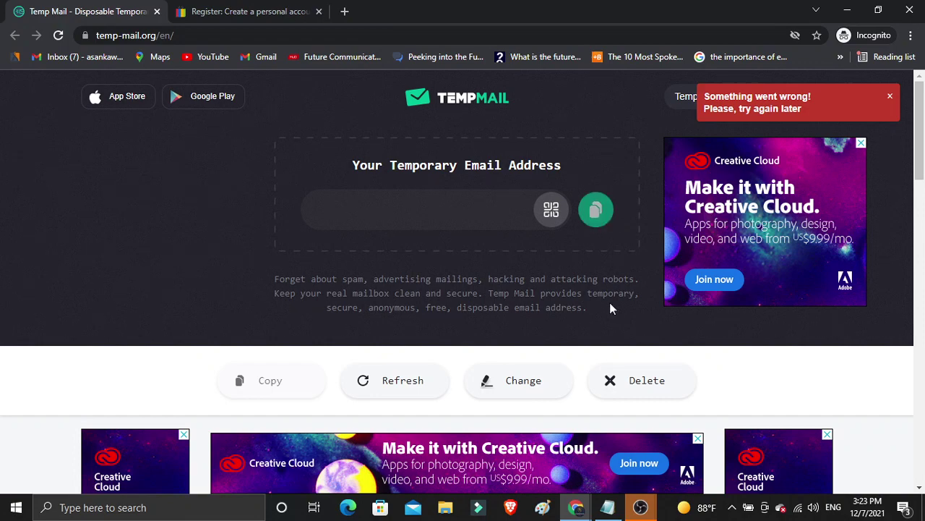
scroll(609, 302, "down", 2)
scroll(523, 253, "up", 2)
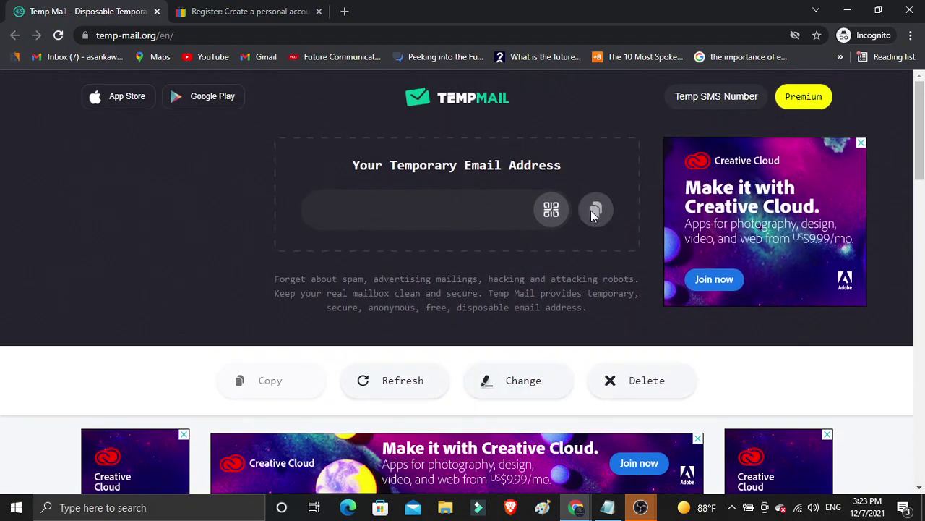
left_click(58, 34)
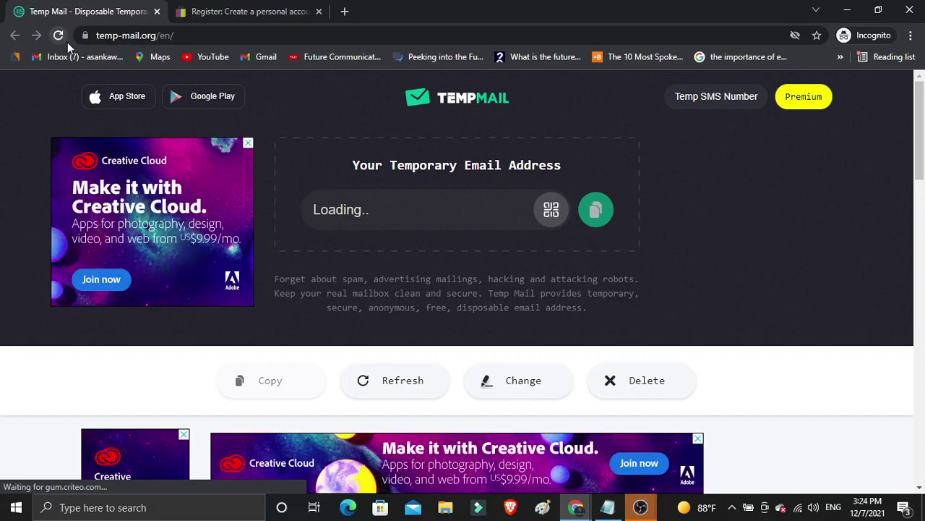
left_click(597, 208)
left_click(289, 12)
left_click(315, 304)
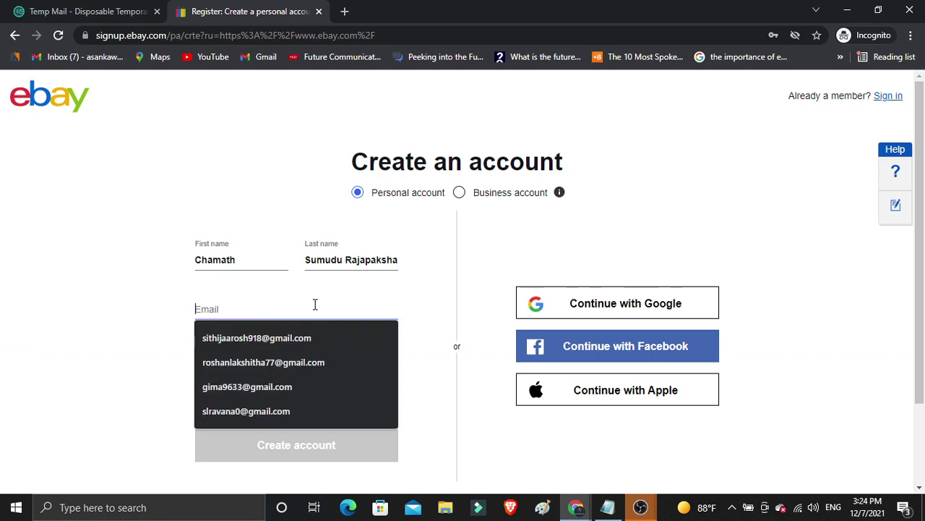
Paste the temporary email, enter a password, and submit the eBay Create account form
key("ctrl+v")
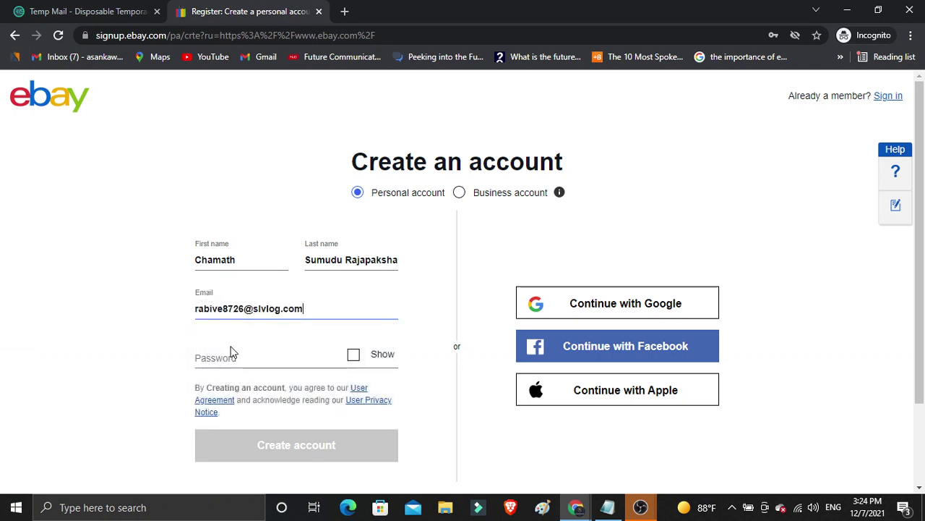
left_click(235, 354)
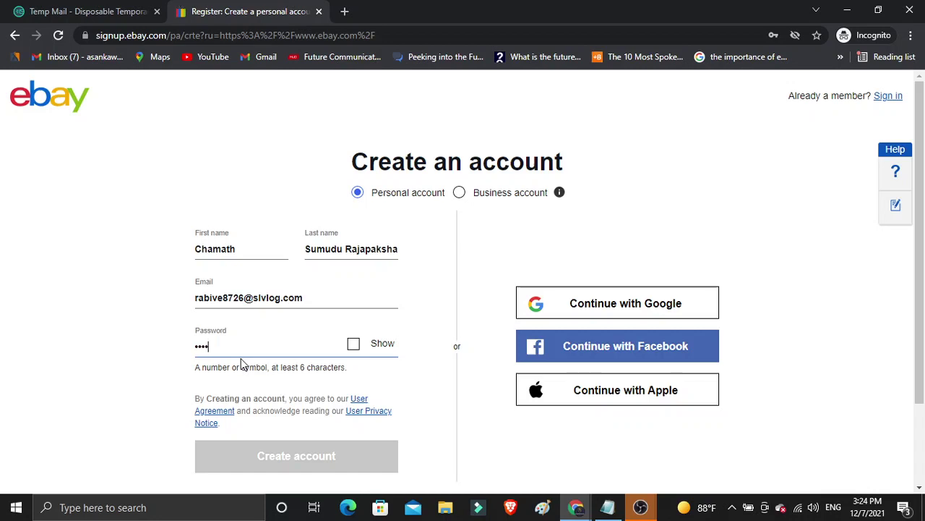
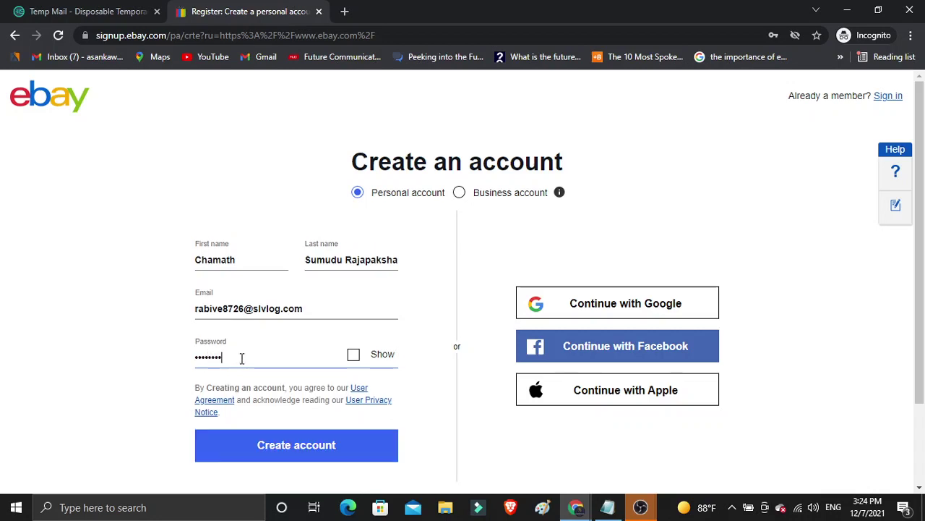
left_click(340, 448)
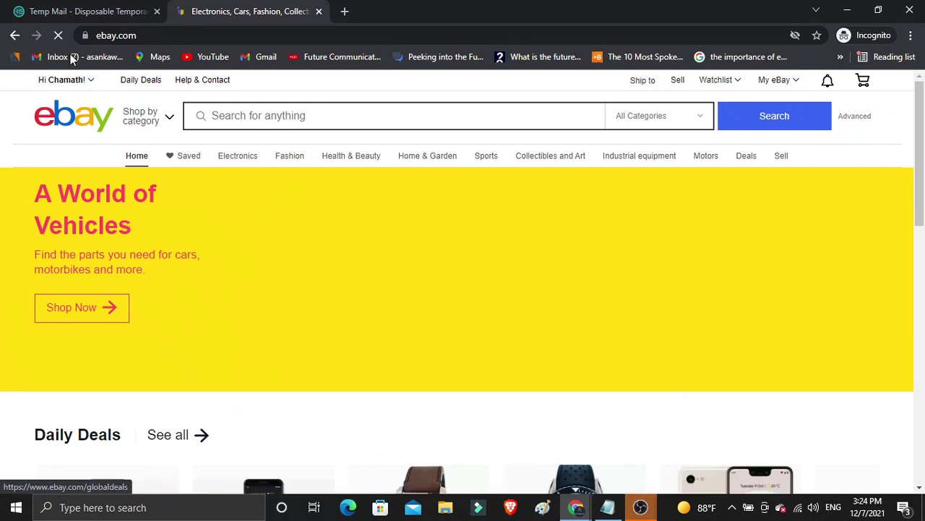
Go to eBay Account settings > Personal information to reach the contact info form
mouse_move(64, 80)
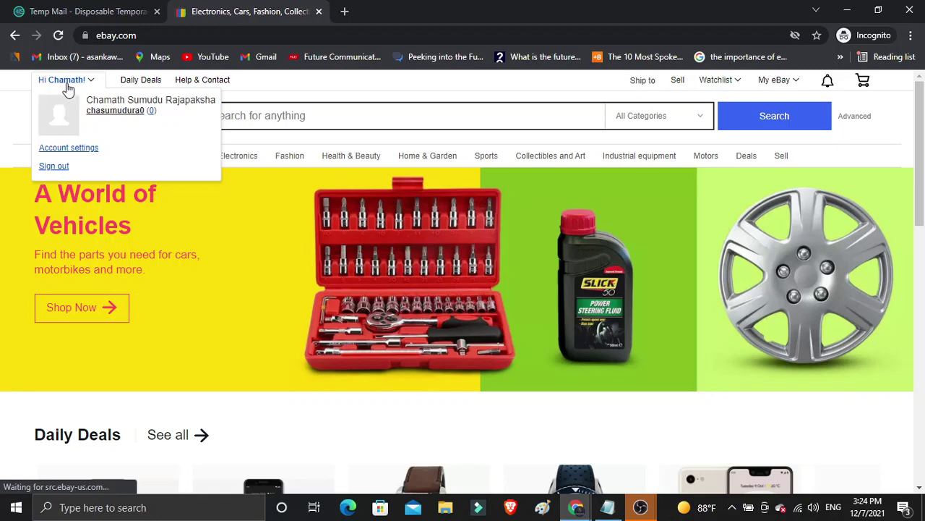
left_click(82, 149)
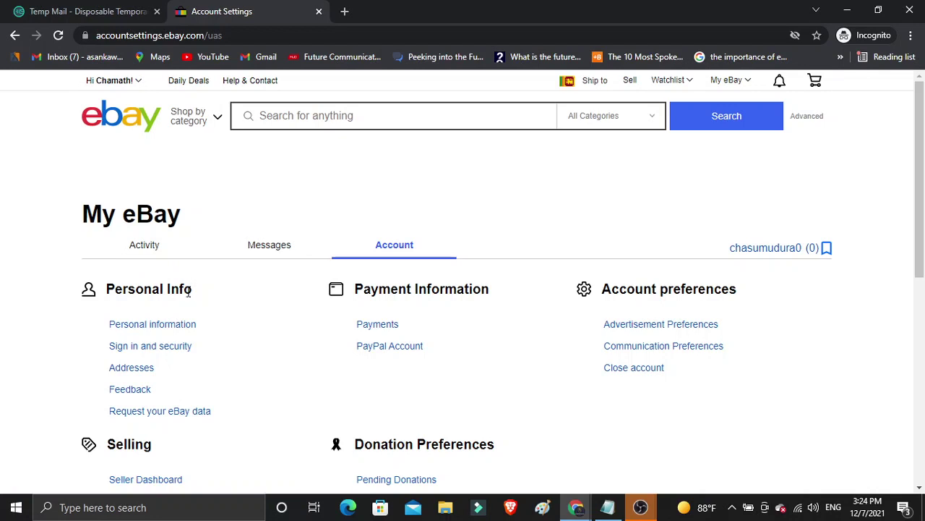
left_click(123, 327)
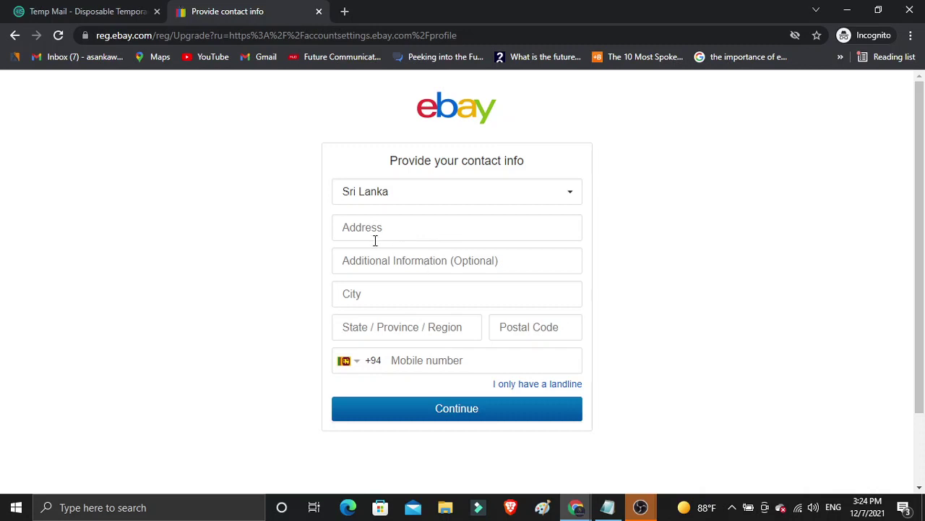
Copy the street line from the Notepad notes and paste it into eBay's Address field
left_click(608, 507)
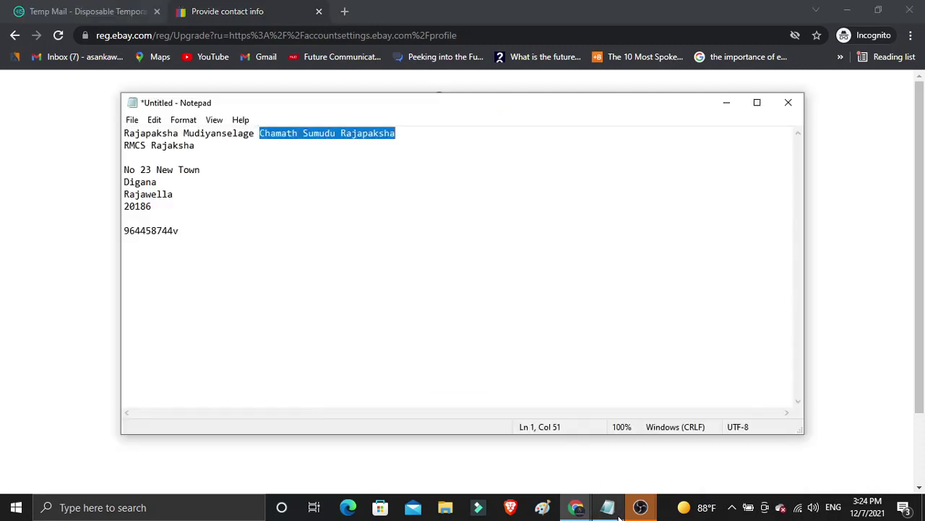
left_click_drag(125, 170, 222, 170)
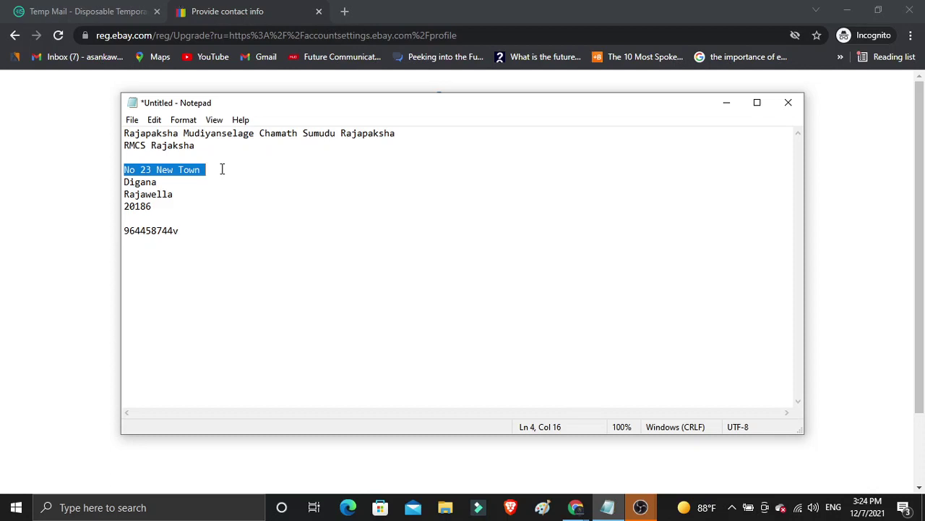
left_click(576, 507)
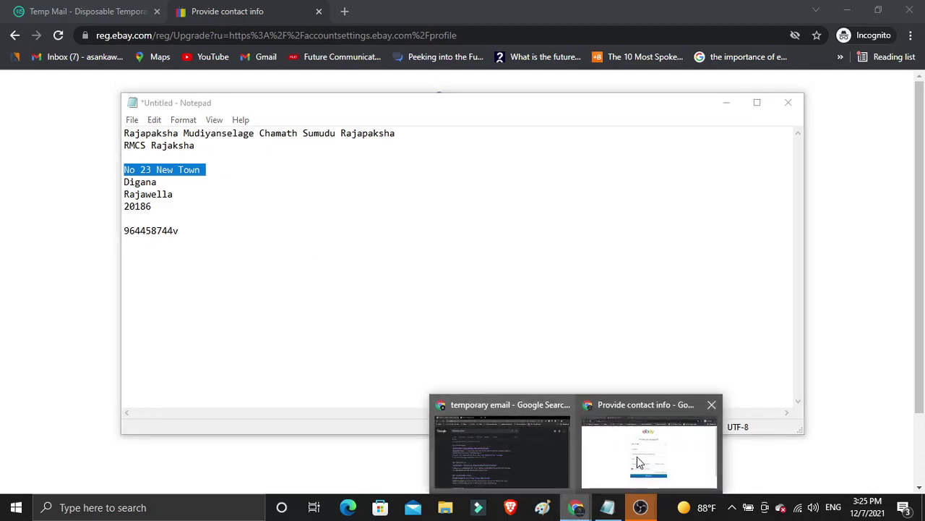
left_click(637, 456)
left_click(398, 226)
key("ctrl+v")
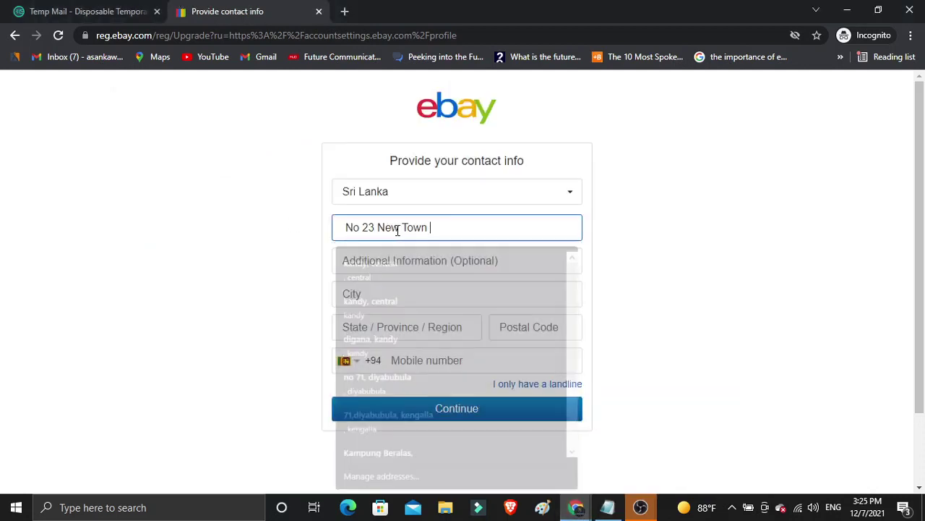
Fill in the second address line, city and state/province fields, then open a new tab
left_click(434, 258)
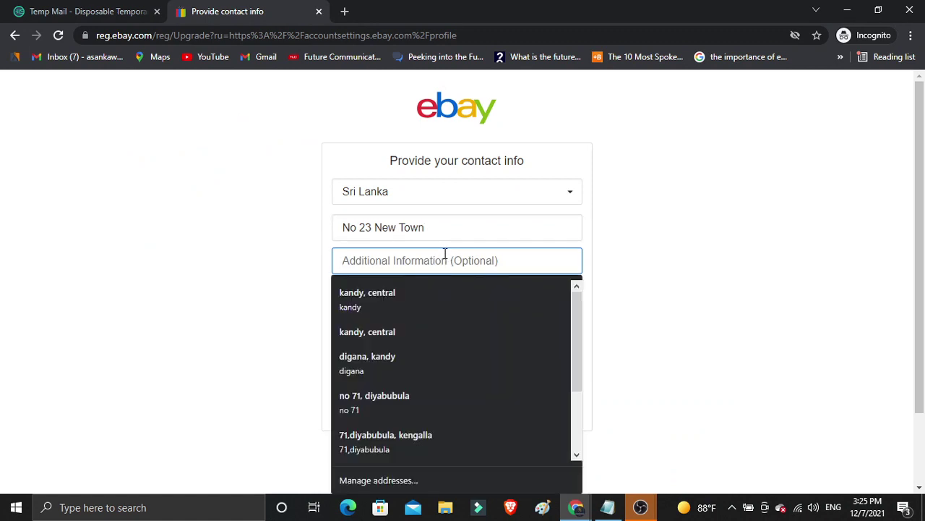
type("Digana")
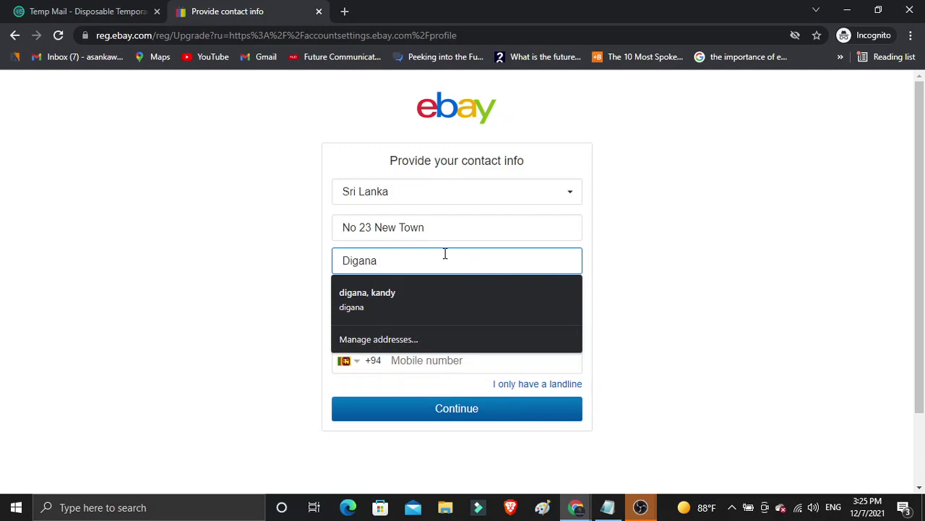
left_click(721, 277)
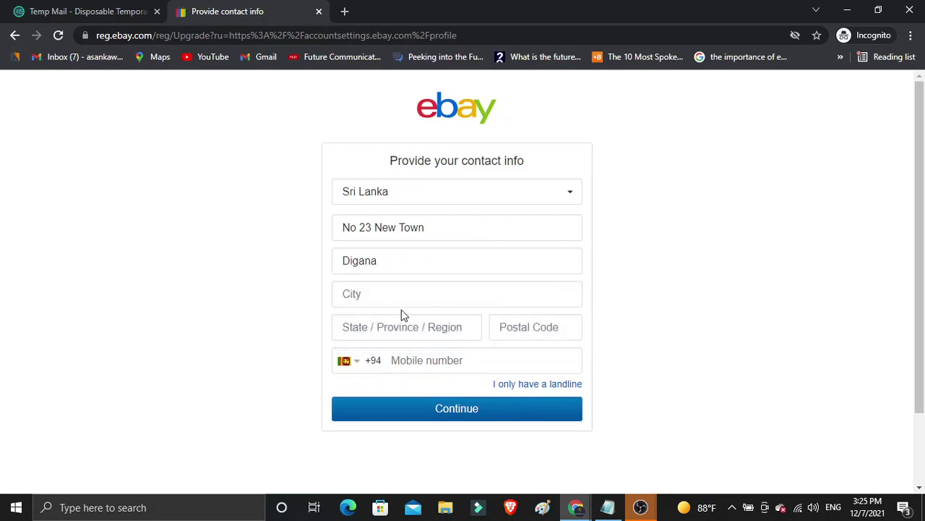
left_click(410, 302)
type("Ka")
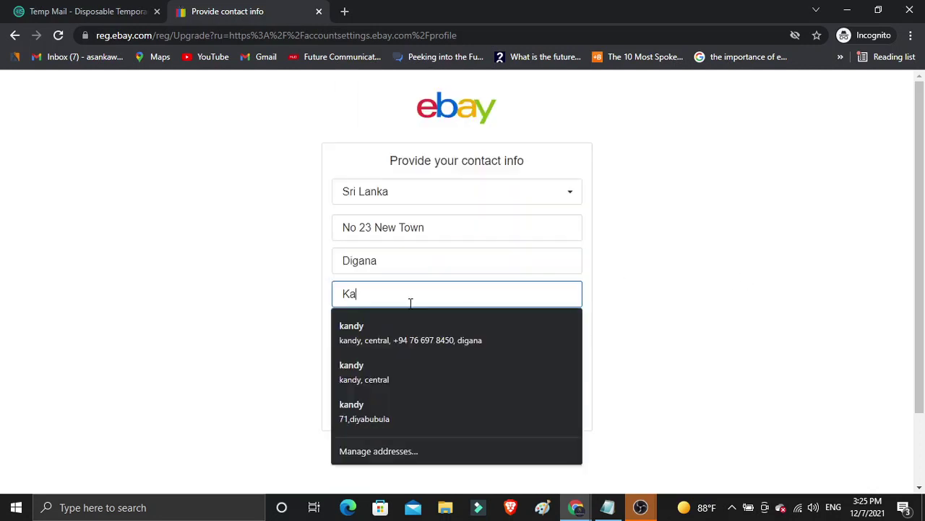
type("ndy")
left_click(784, 270)
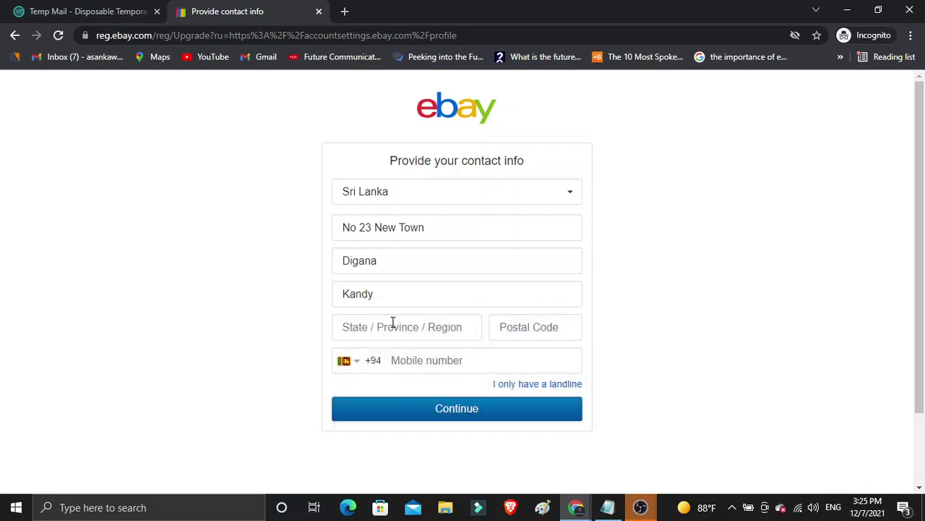
left_click(396, 320)
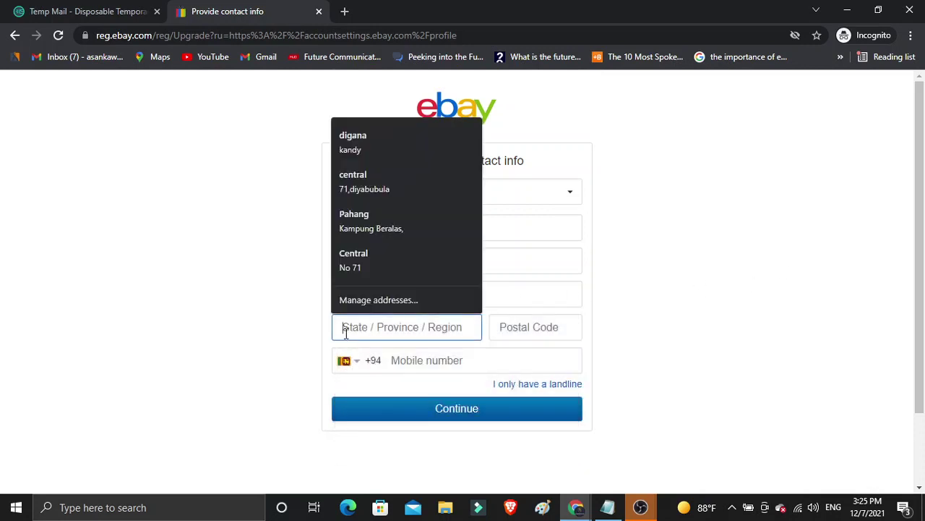
type("centra")
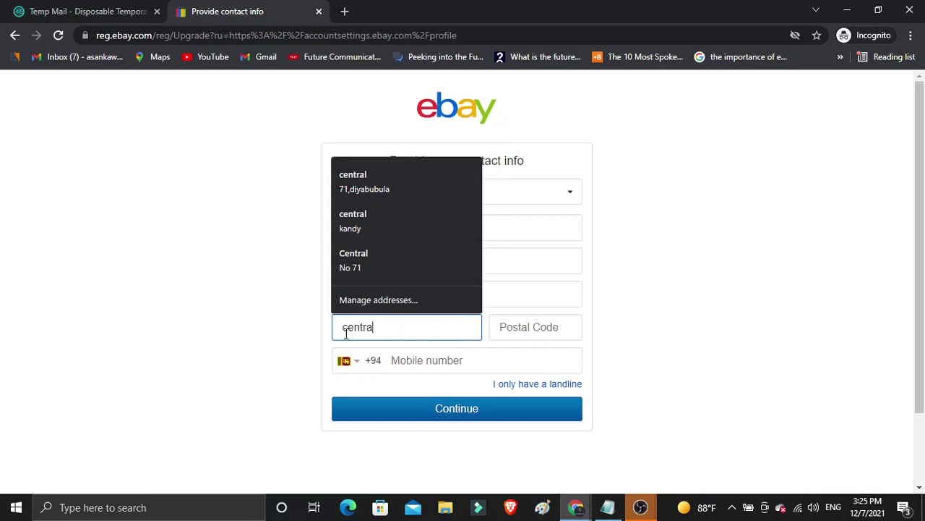
type("l")
left_click(727, 249)
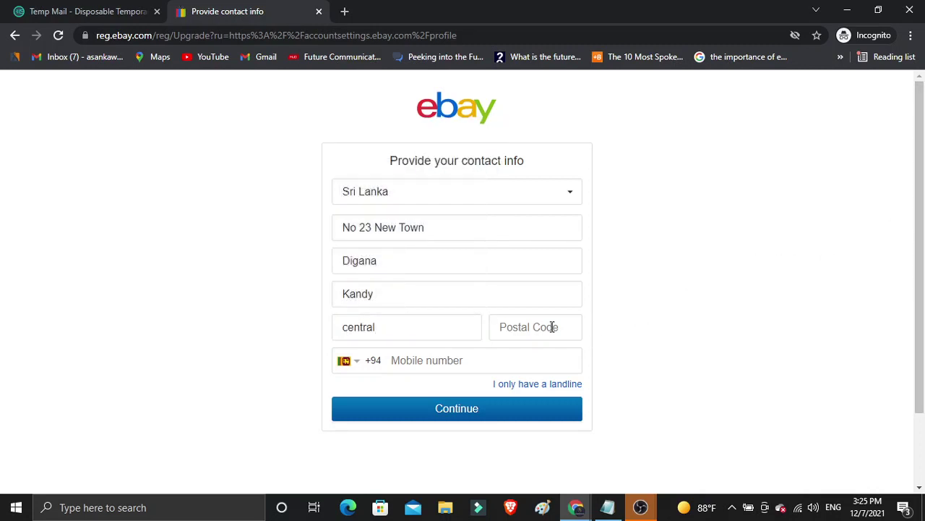
left_click(344, 12)
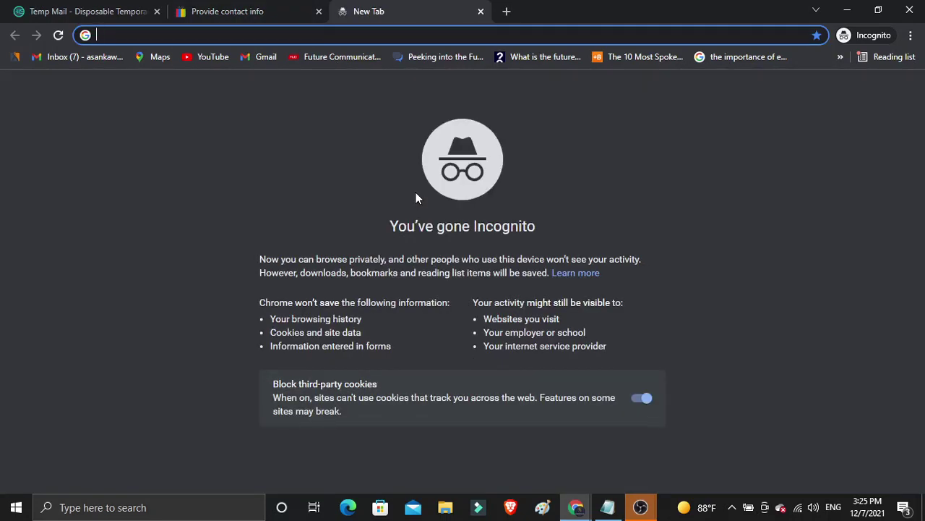
Search Google for the town's postal code, then go back to the eBay contact form
type("digana")
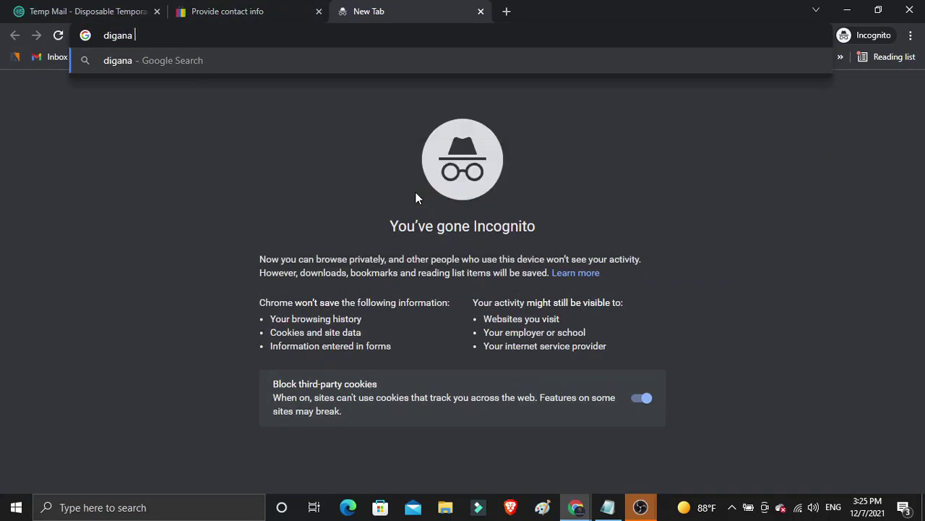
type(" pos")
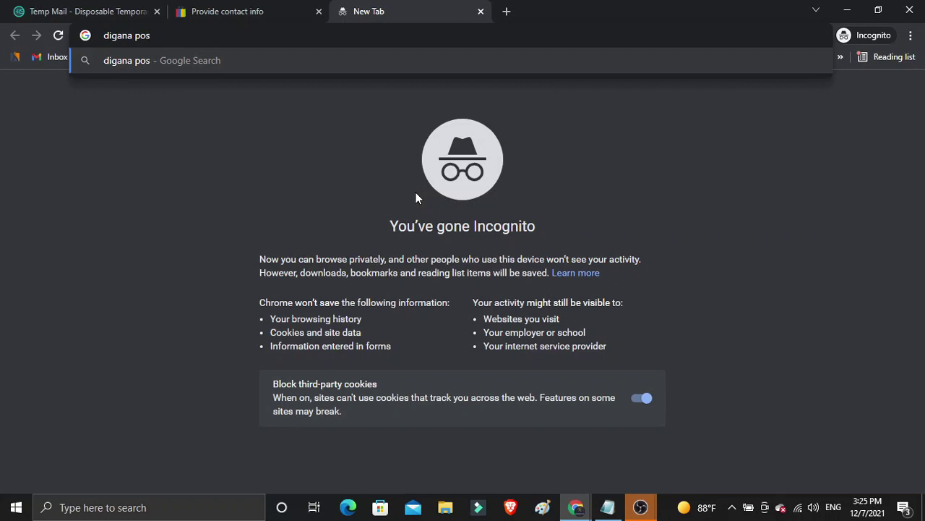
type("tal")
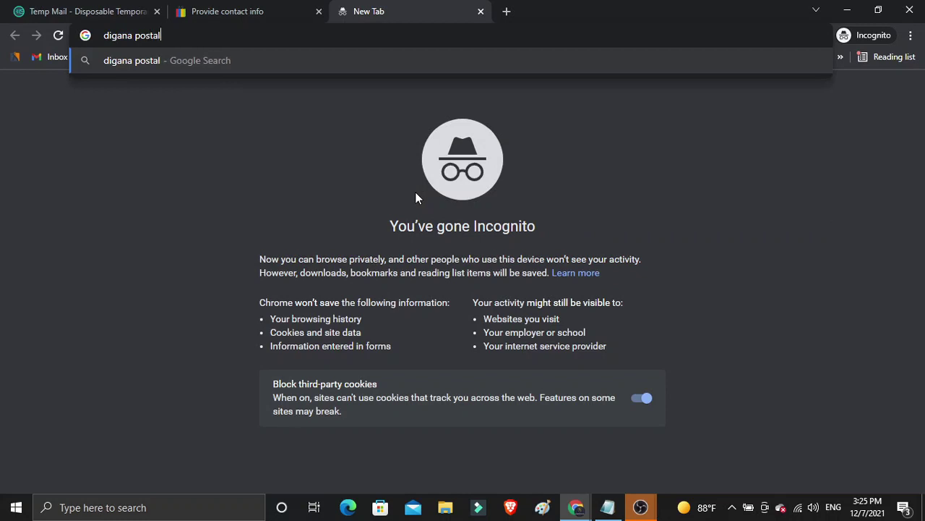
type(" code")
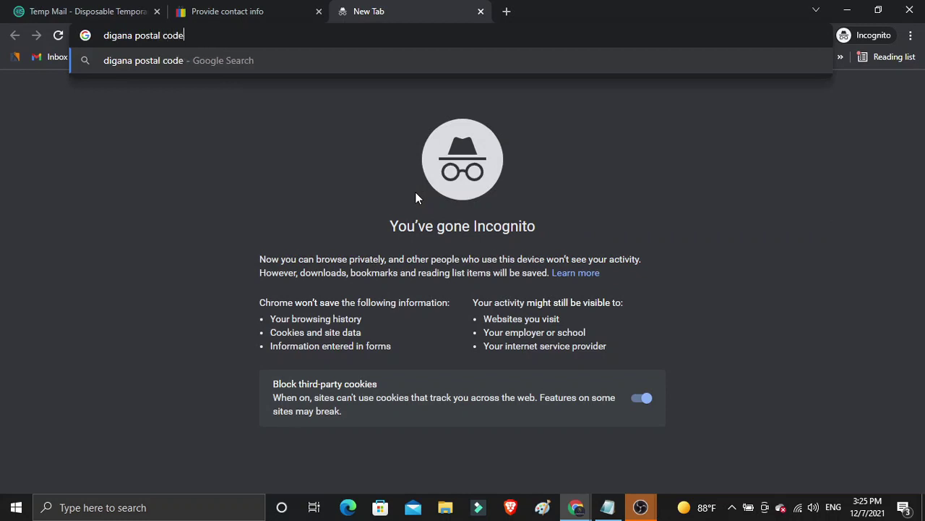
key("Return")
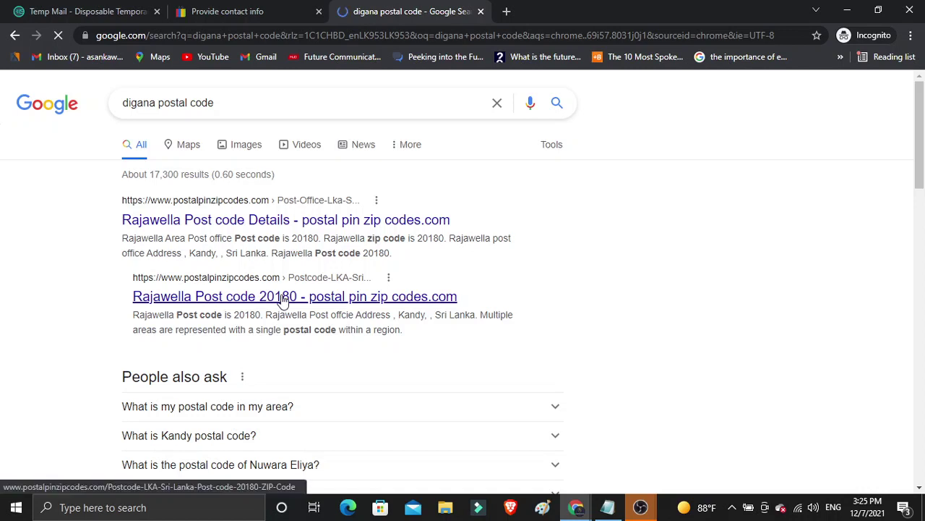
left_click(265, 12)
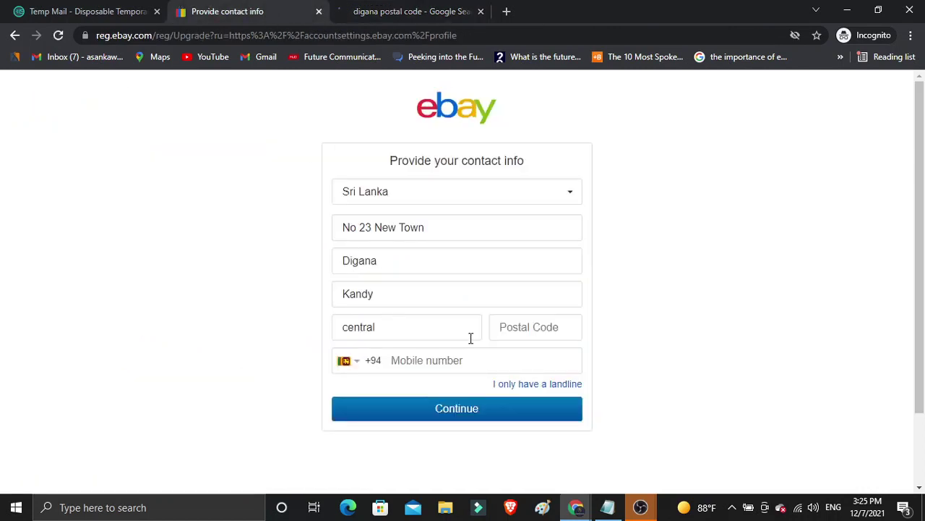
Enter the postal code and mobile number on eBay's contact form and submit it
left_click(550, 325)
type("20180")
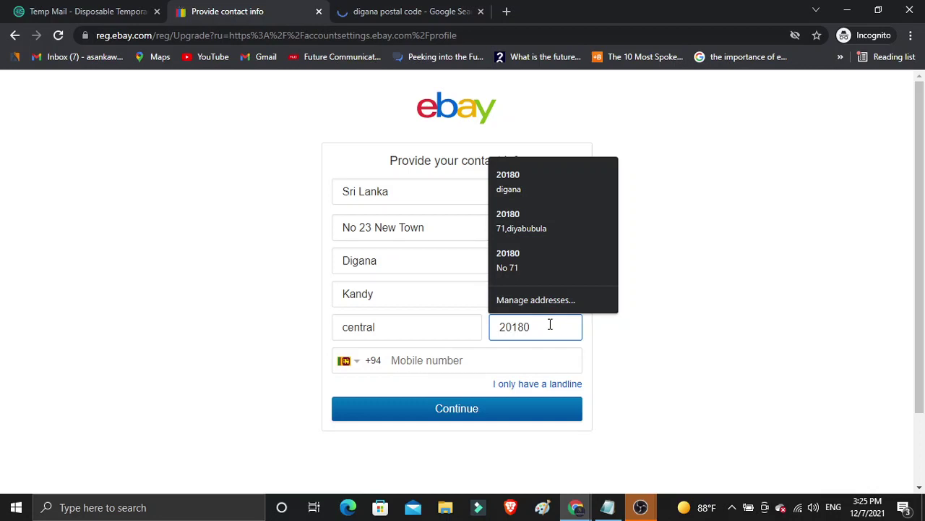
left_click_drag(702, 383, 682, 371)
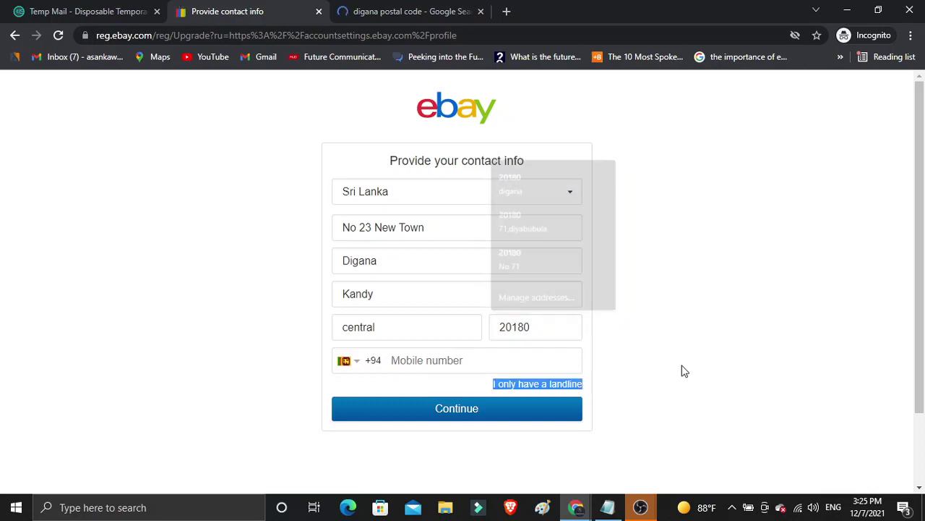
left_click(412, 365)
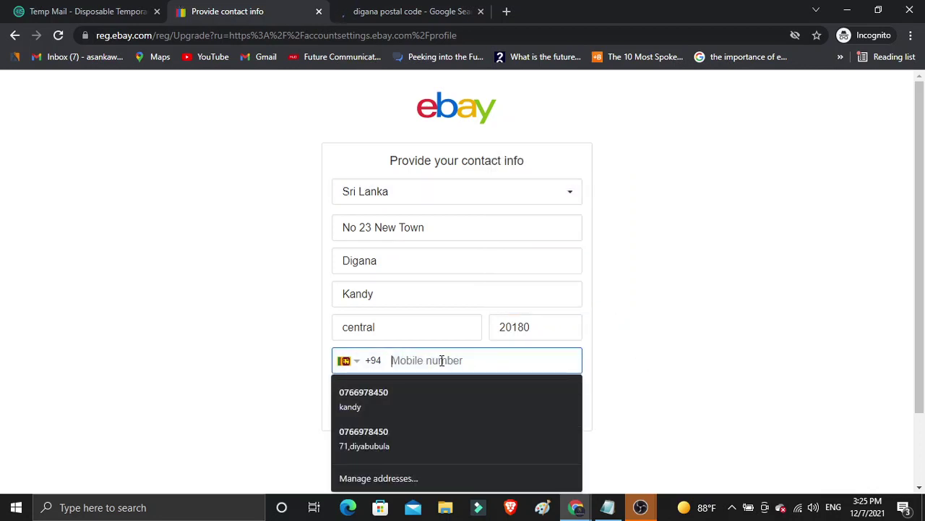
type("7")
key("BackSpace")
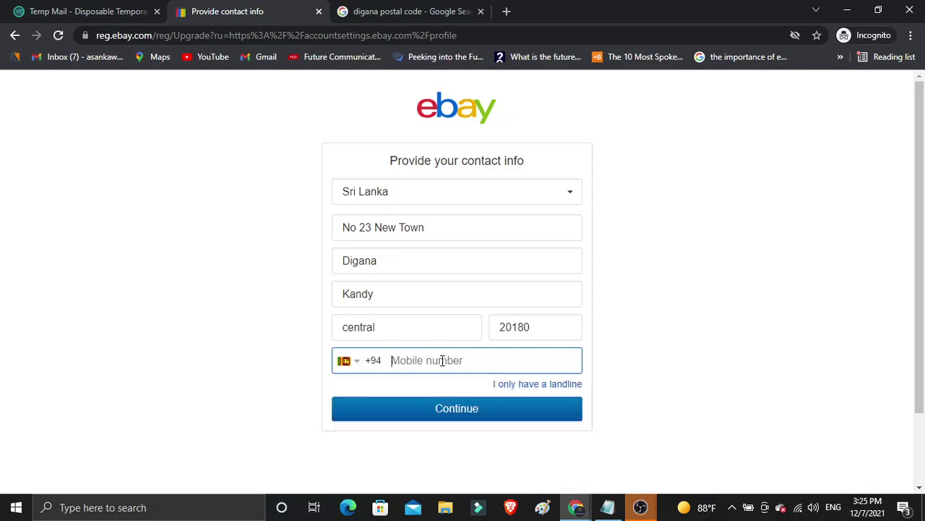
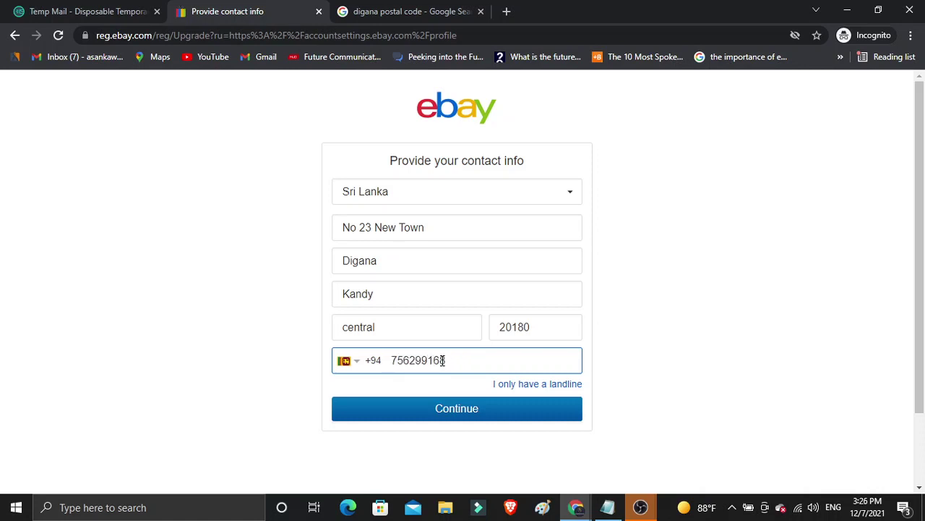
left_click(437, 420)
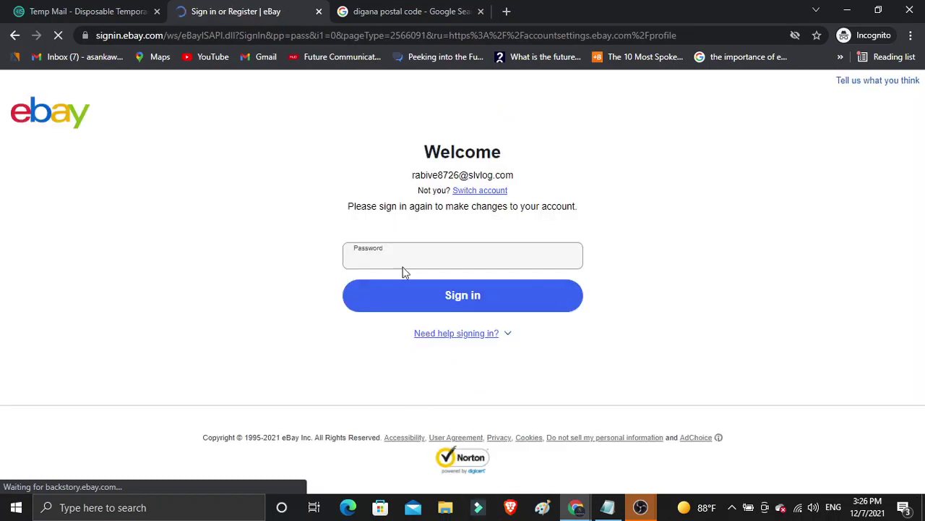
Sign back in to eBay with the account password, retyping it after the first attempt fails
left_click(405, 252)
type("•")
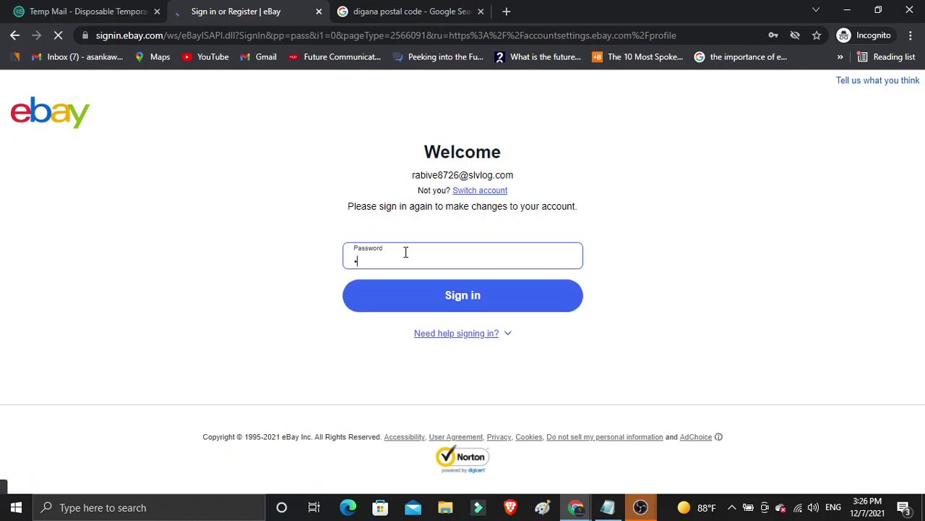
type("••••••")
key("Return")
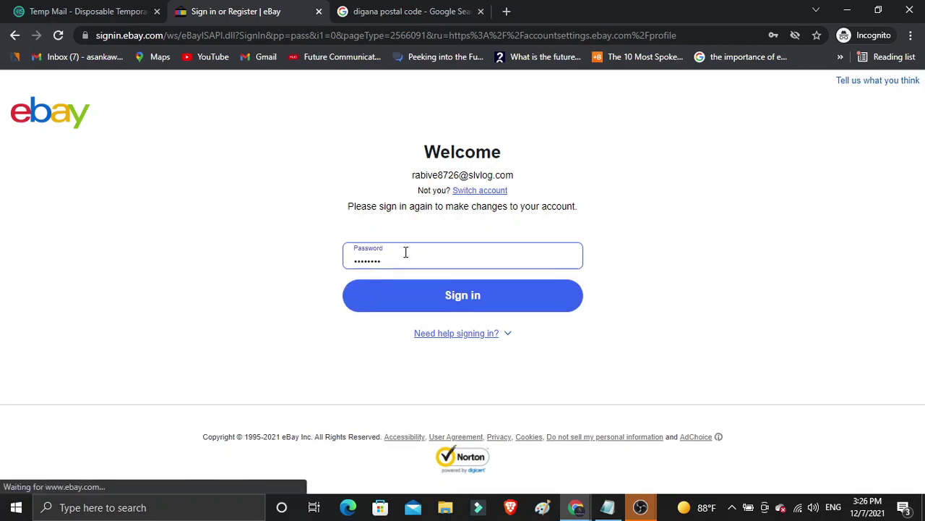
left_click(456, 305)
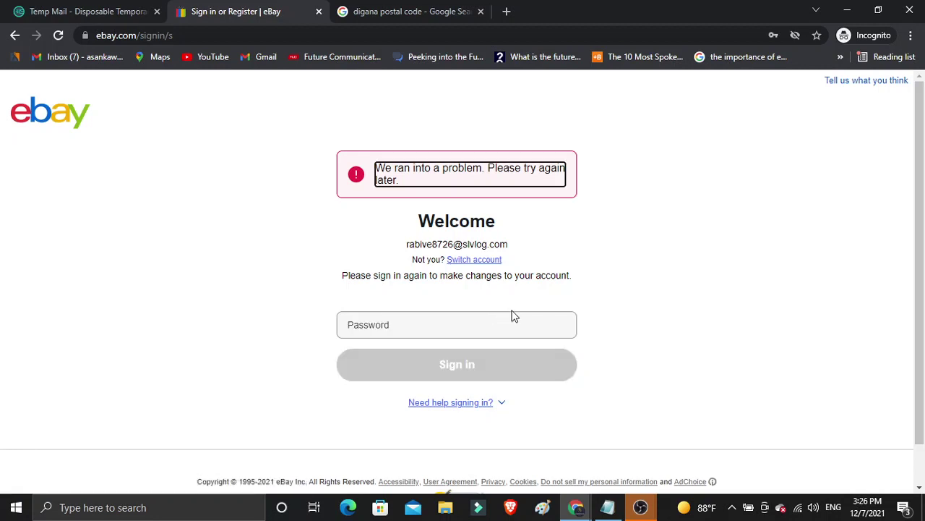
left_click(437, 320)
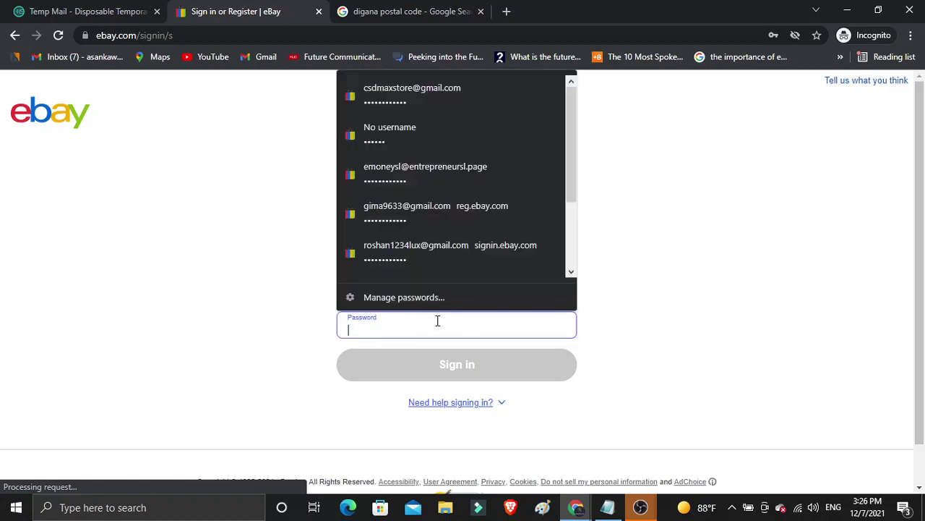
type("••")
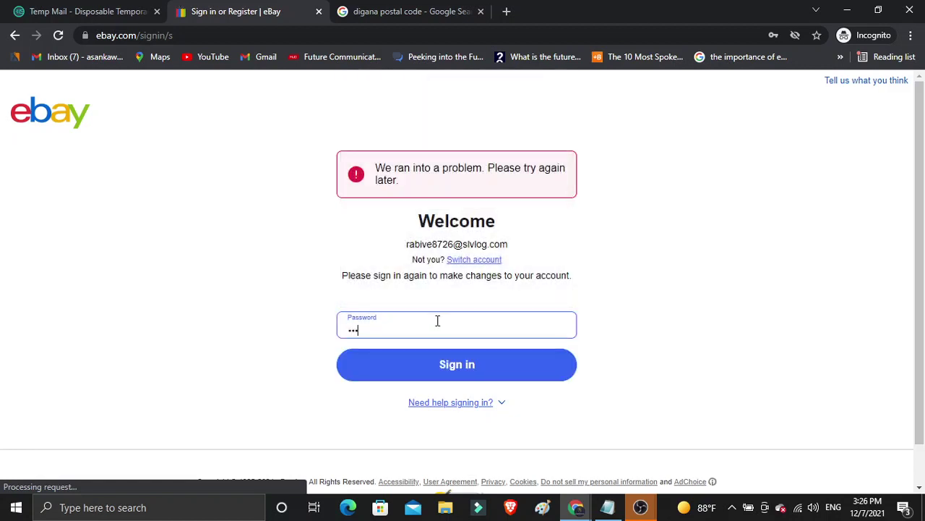
type("•••••")
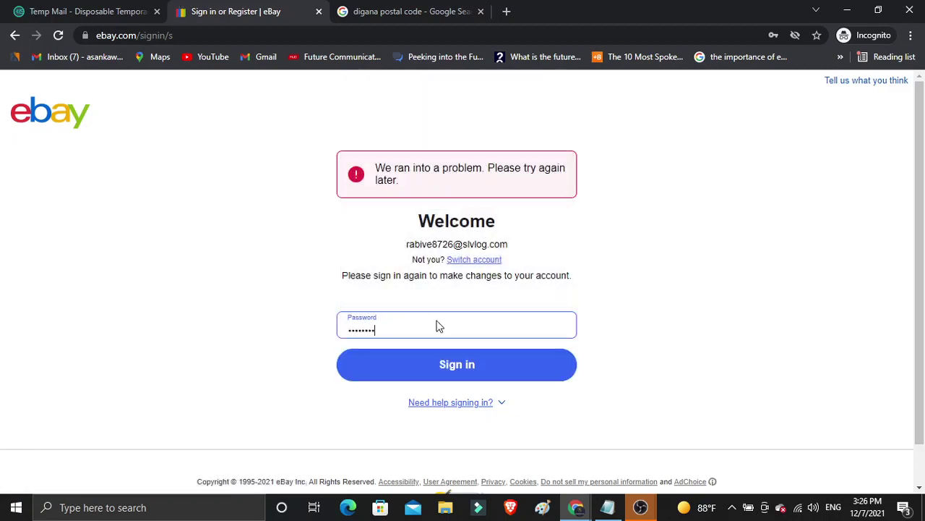
left_click(464, 374)
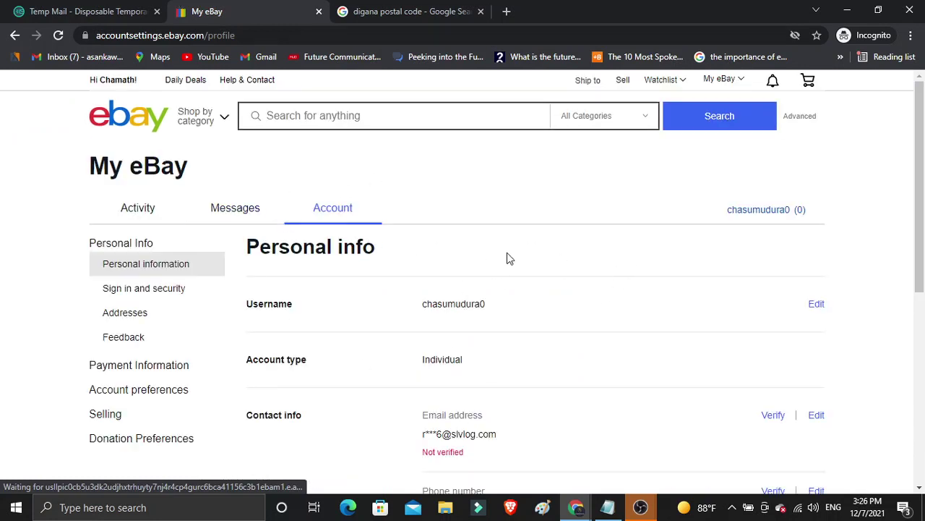
Request a security code to verify the eBay email address and check the Temp Mail inbox
scroll(508, 258, "down", 2)
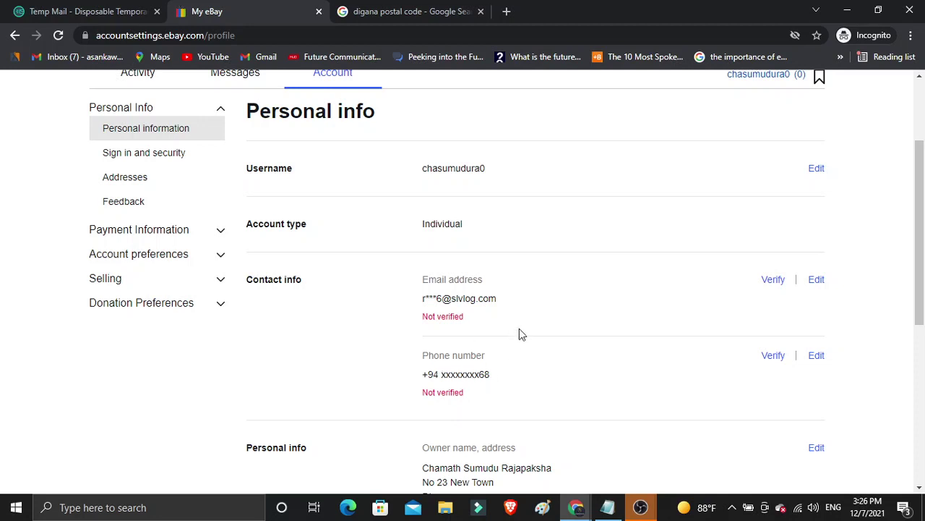
left_click(778, 281)
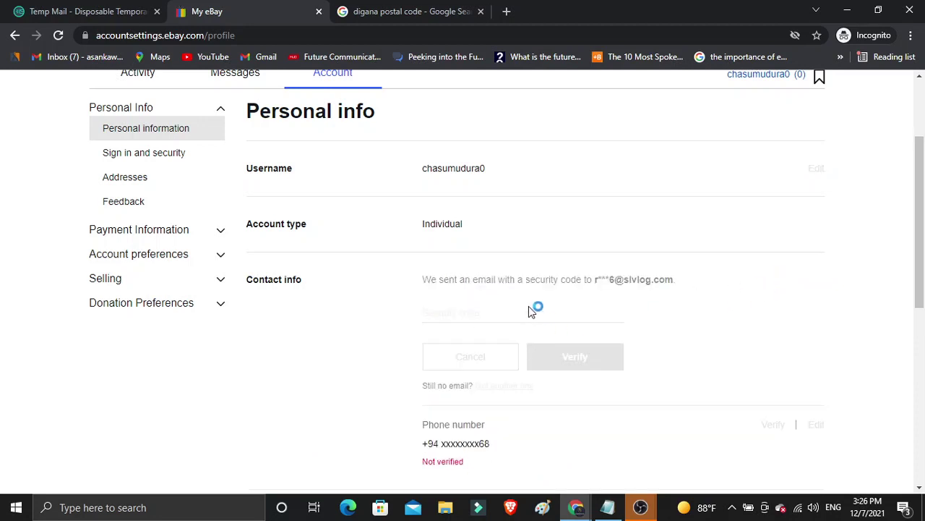
left_click(541, 303)
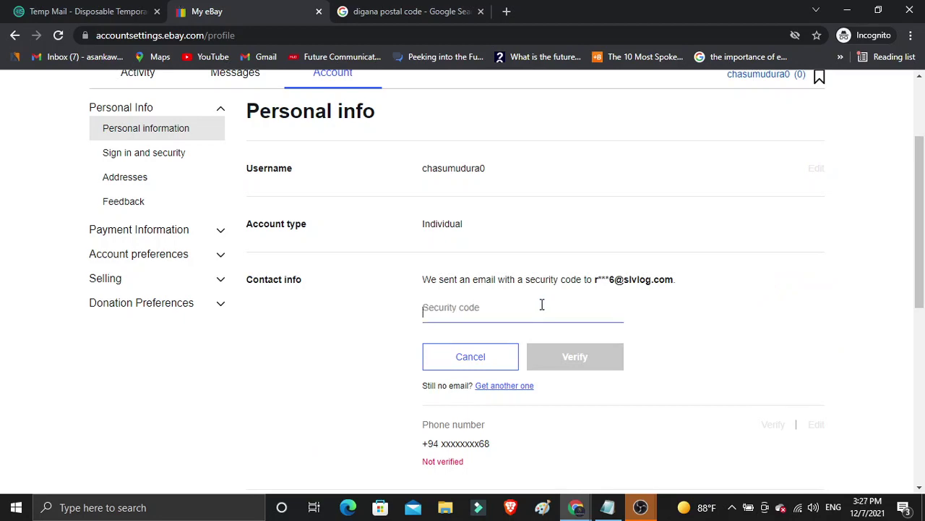
left_click(141, 11)
scroll(487, 275, "down", 5)
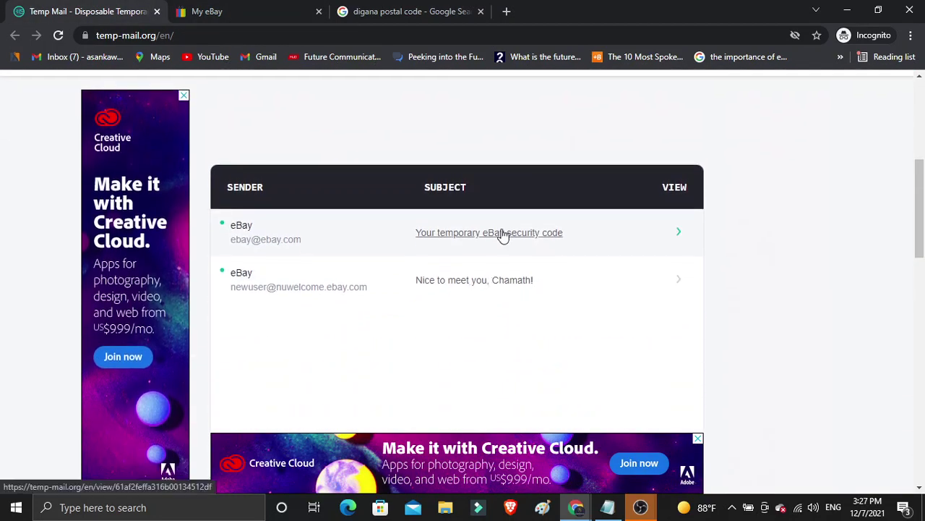
Copy the security code from eBay's email in Temp Mail and return to the My eBay tab
left_click(502, 233)
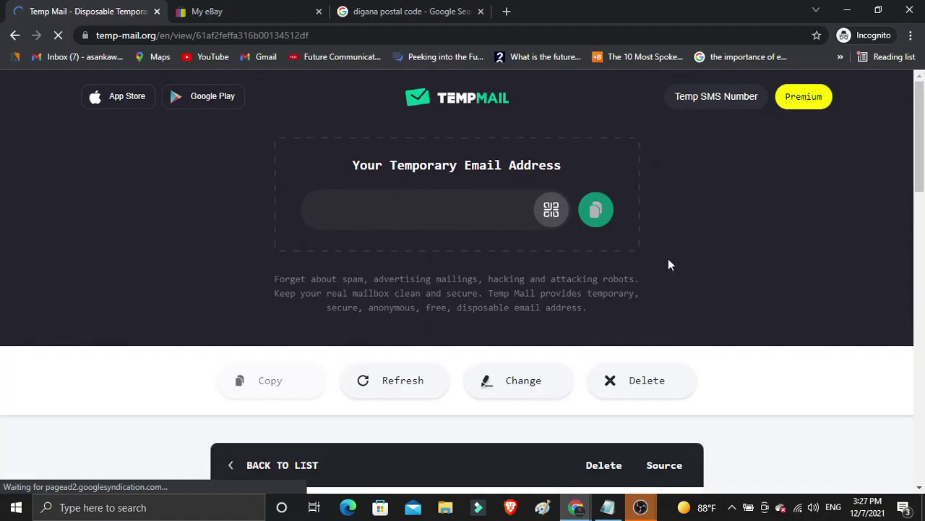
scroll(666, 259, "down", 3)
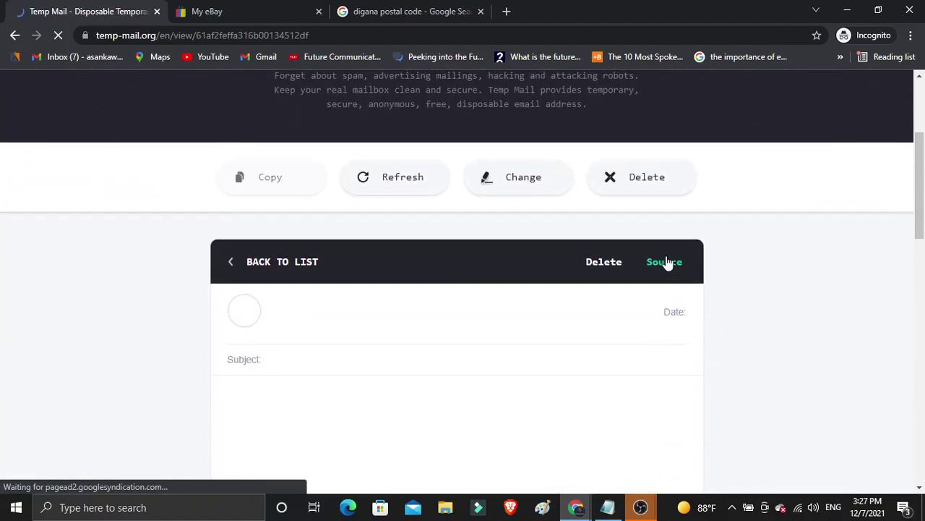
scroll(665, 262, "down", 1)
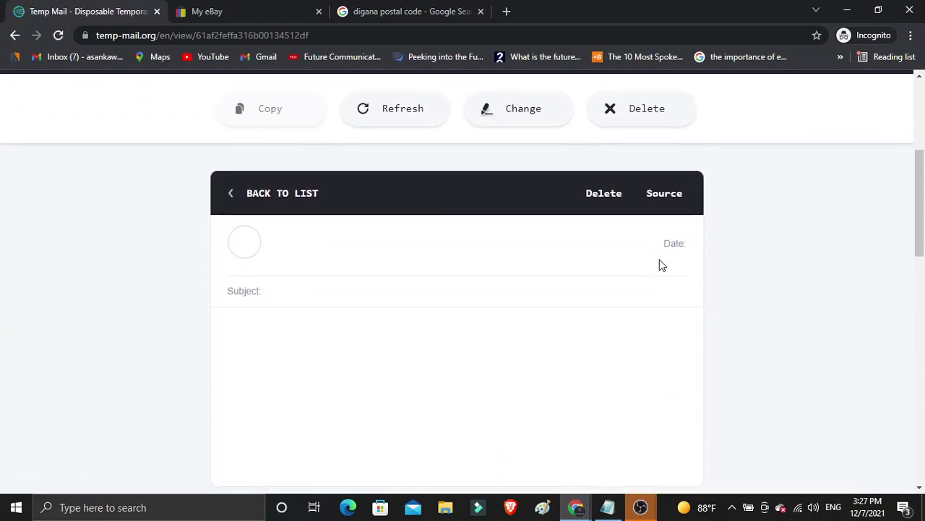
scroll(660, 264, "down", 3)
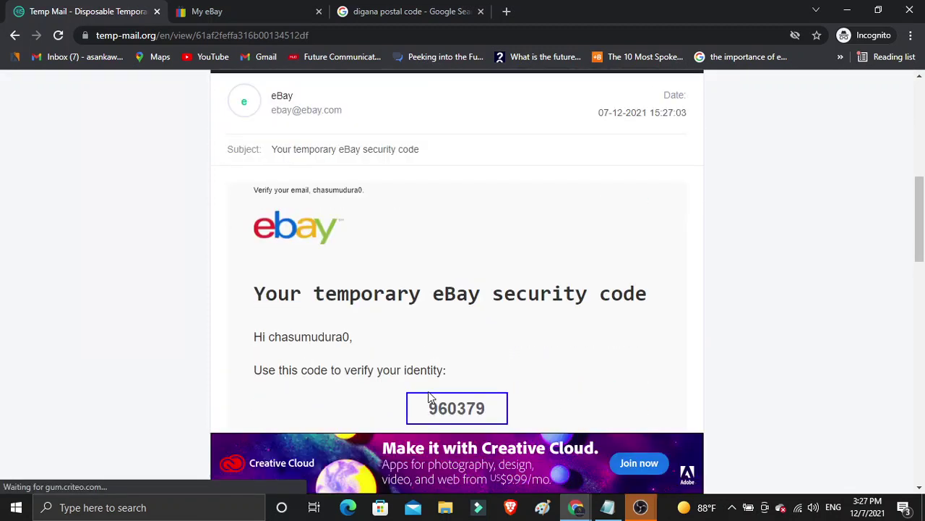
left_click_drag(428, 410, 486, 418)
key("ctrl+c")
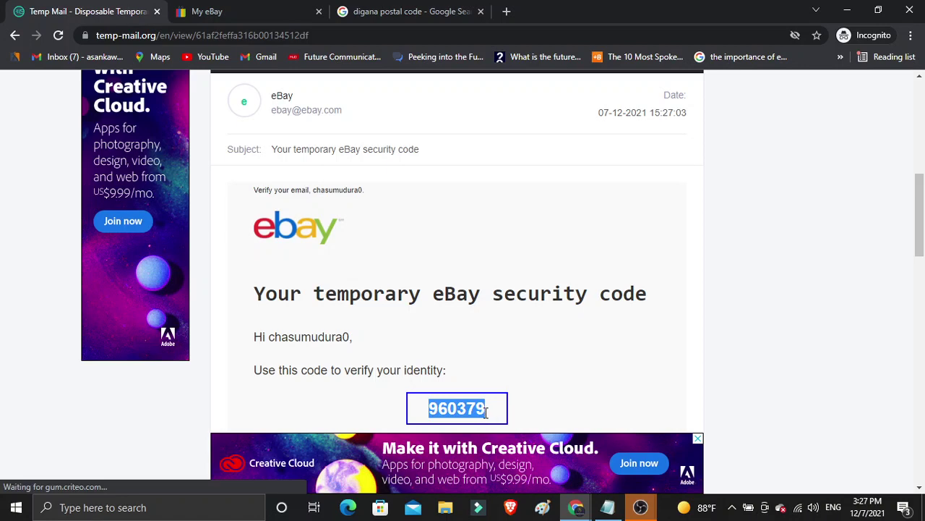
left_click(211, 10)
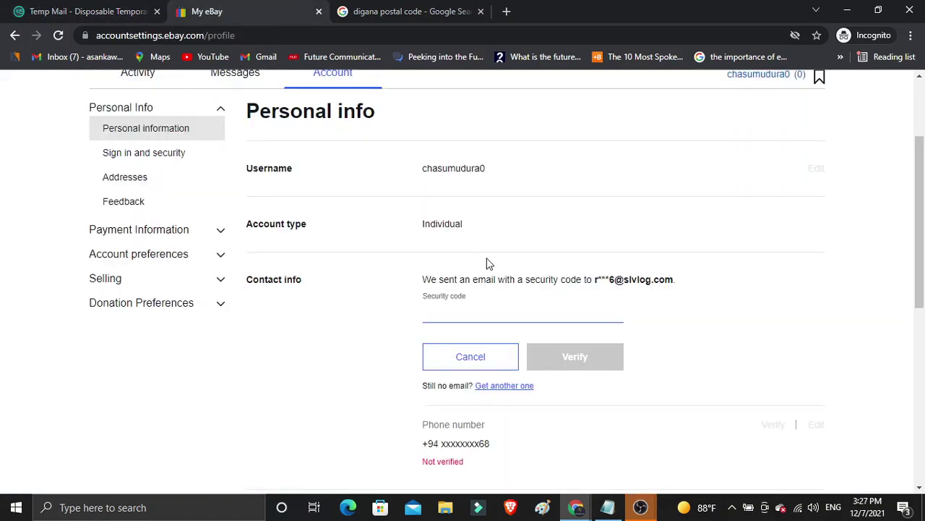
Verify with the pasted security code, abandon the email change after the save error, and open a new tab
key("ctrl+v")
left_click(570, 356)
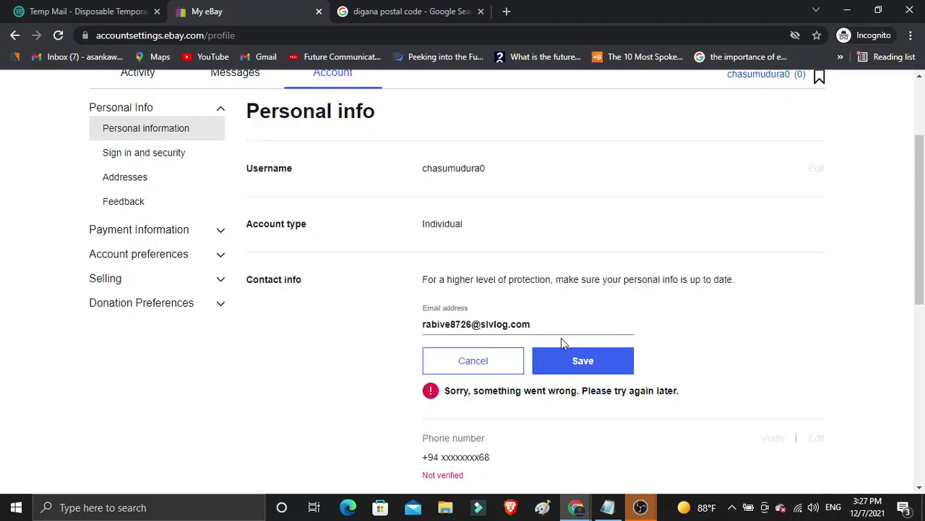
left_click(576, 366)
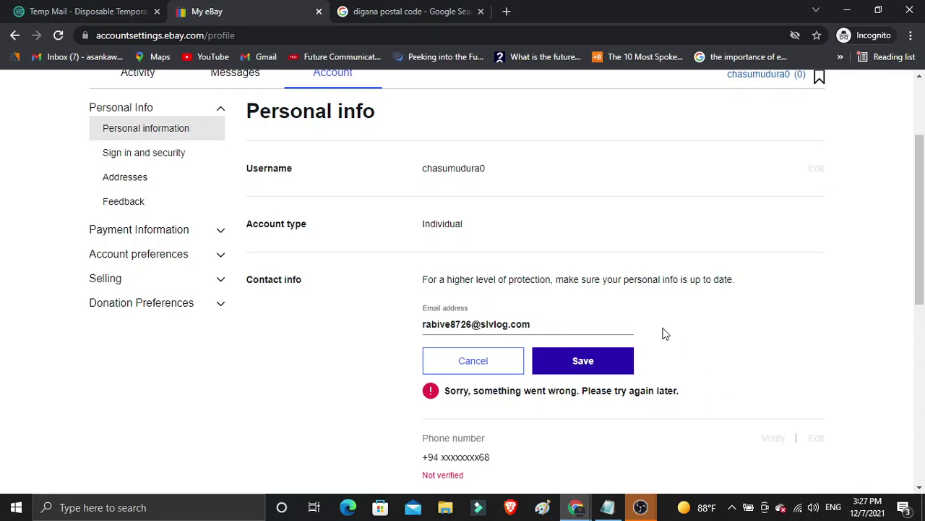
scroll(637, 341, "down", 3)
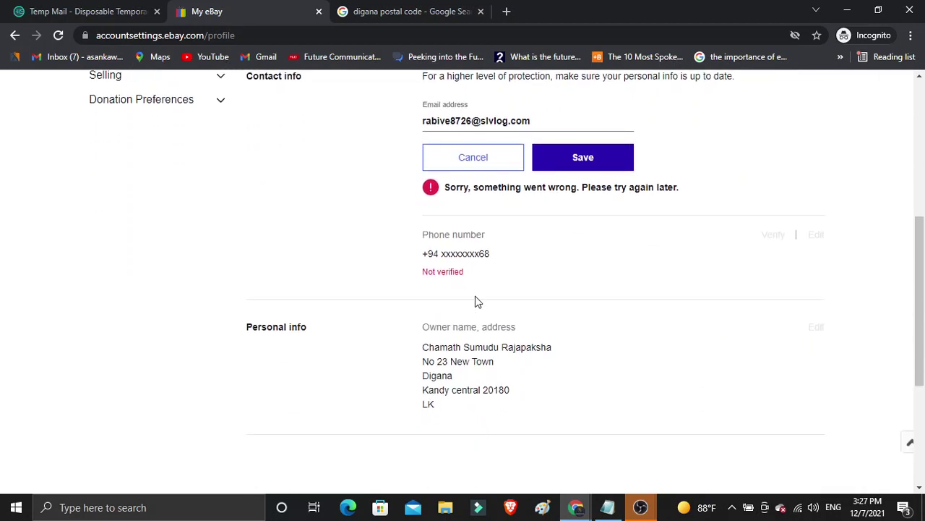
left_click(502, 155)
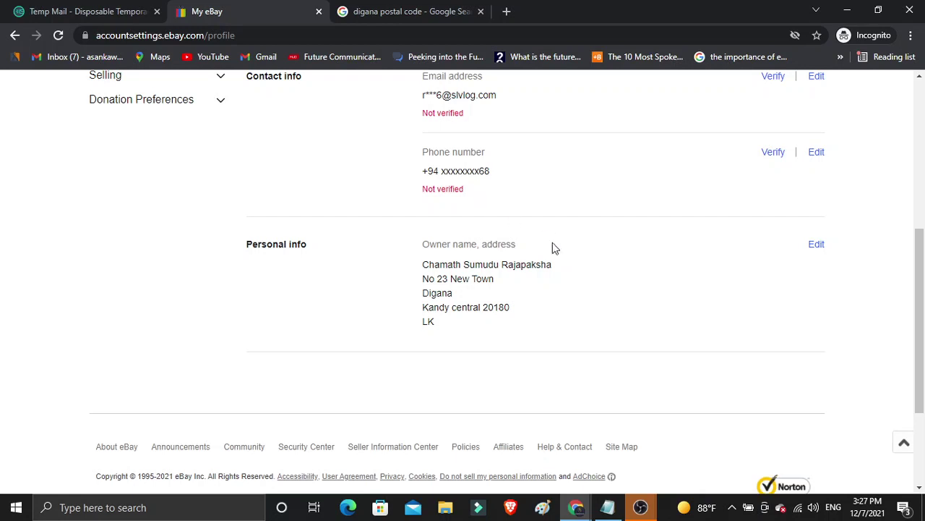
scroll(550, 245, "up", 3)
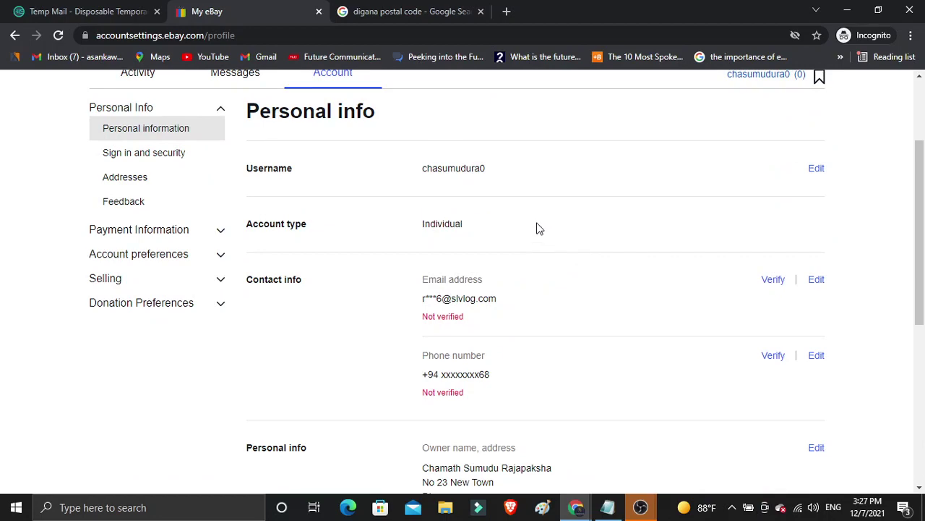
left_click(506, 10)
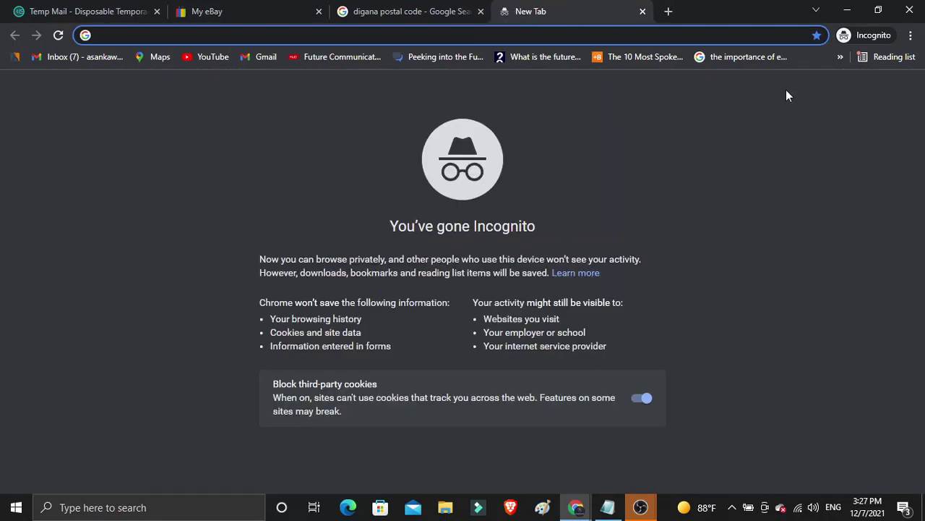
Go to payoneer.com from the new tab's address bar using the 'payo' suggestion
type("payo")
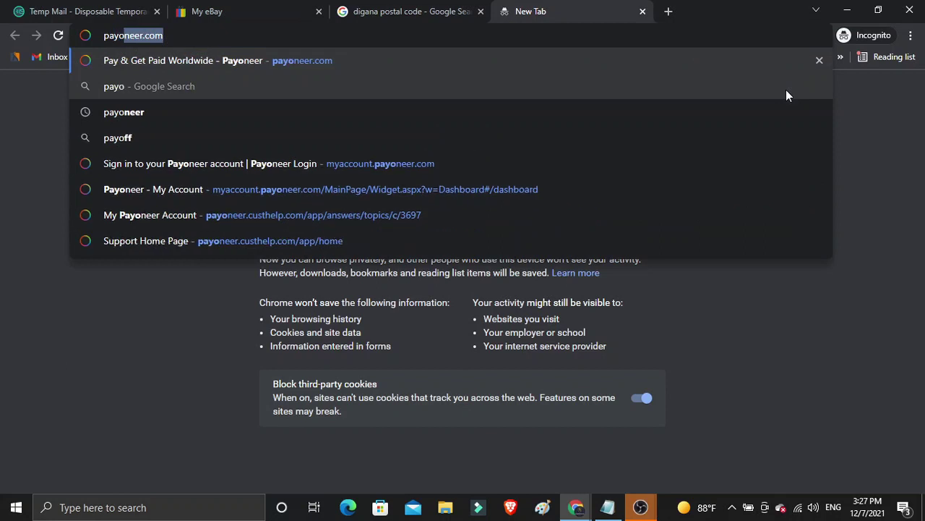
key("Return")
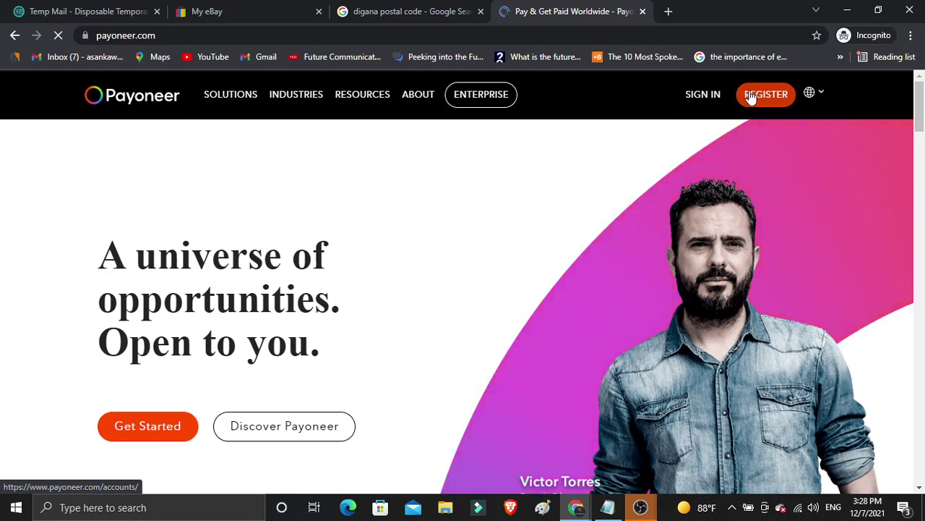
Start Payoneer registration as an Online seller getting paid by ecommerce marketplaces
left_click(752, 96)
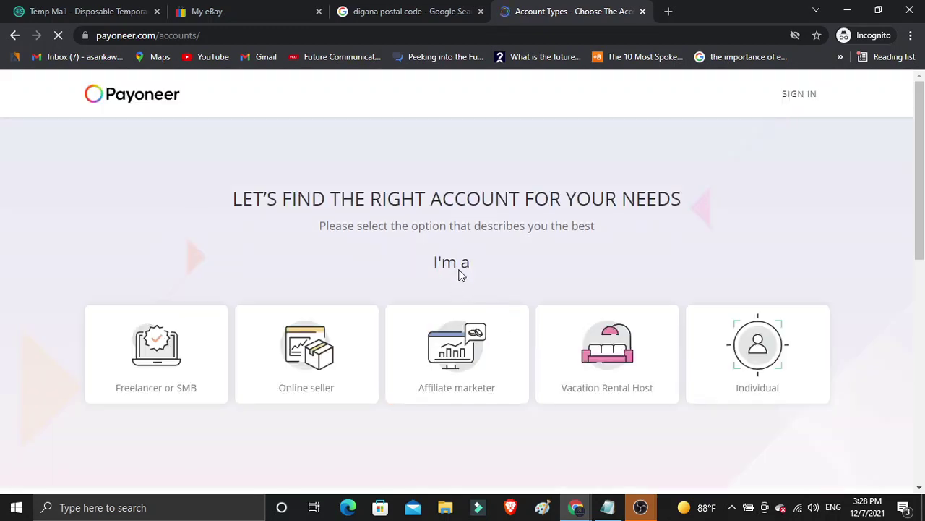
left_click(282, 375)
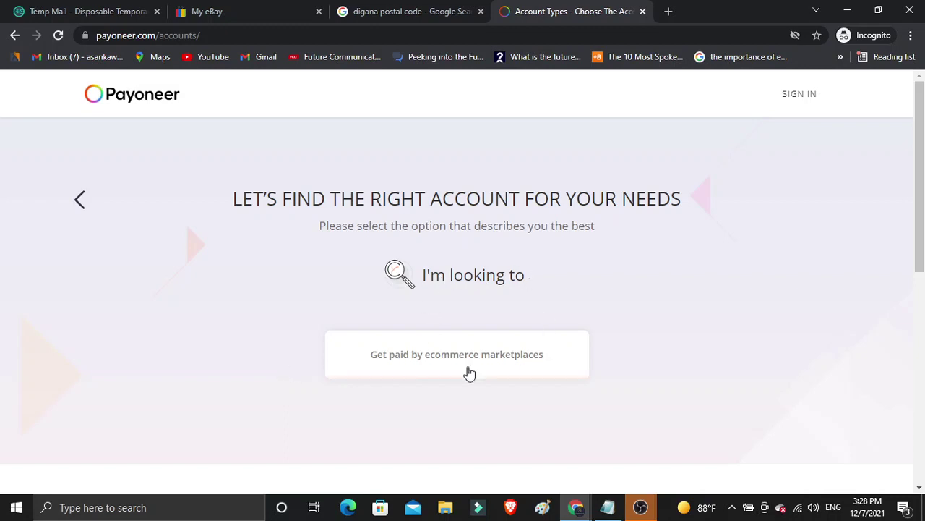
left_click(427, 365)
scroll(494, 324, "down", 1)
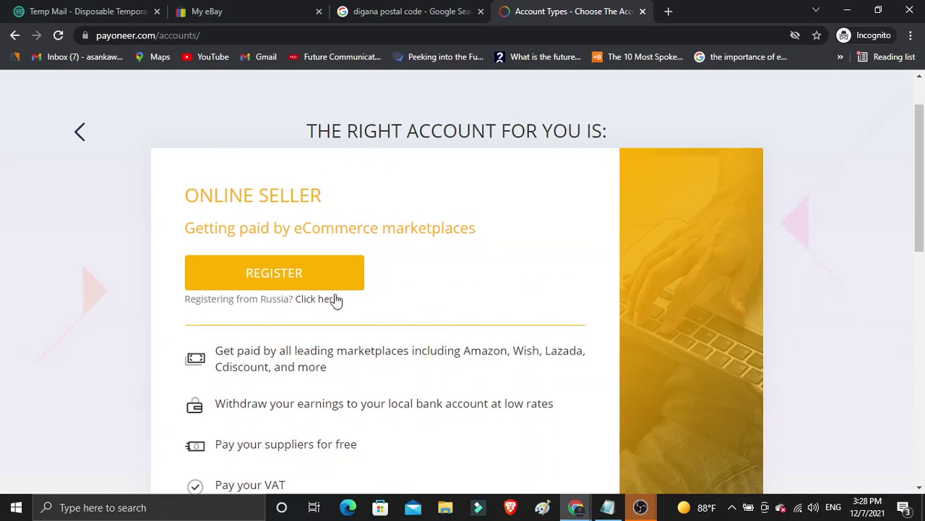
left_click(315, 276)
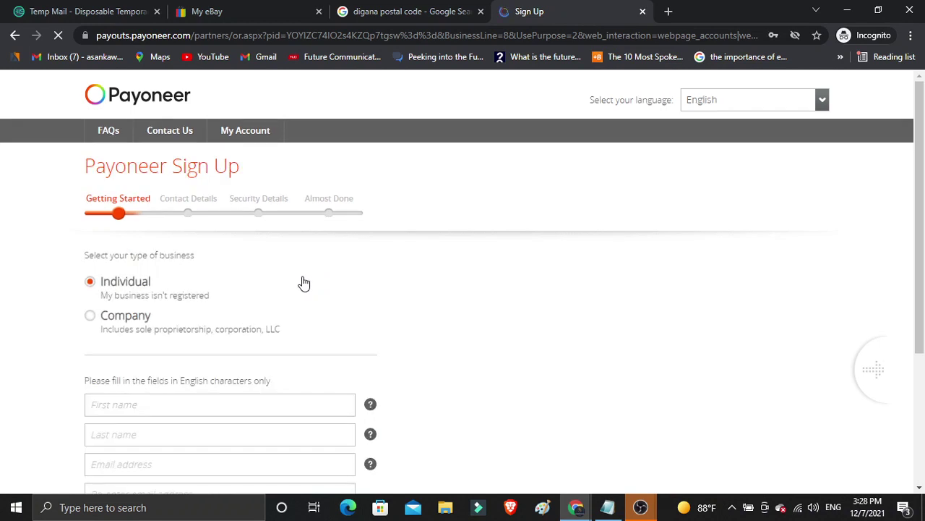
scroll(244, 288, "down", 2)
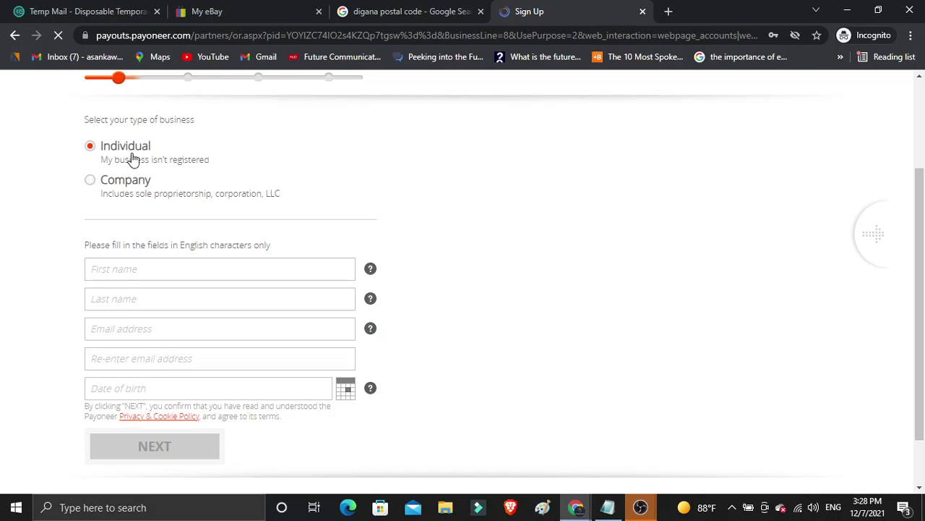
Fill First name and Last name by pasting the full name from the notes and splitting off the surname
left_click(116, 268)
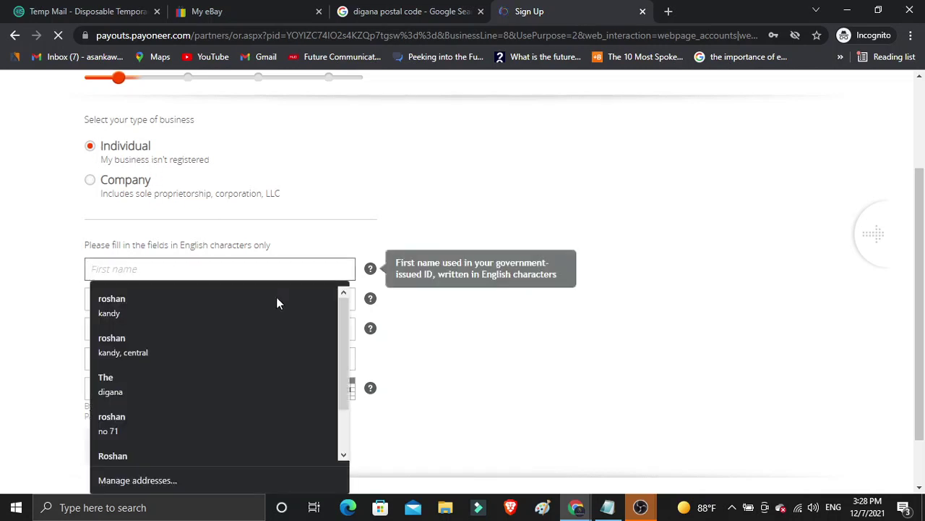
left_click(606, 508)
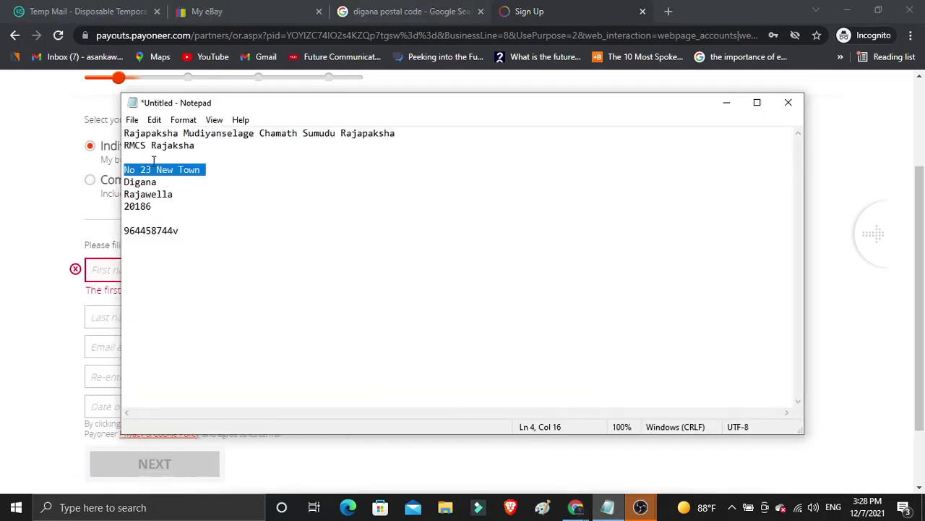
left_click_drag(259, 136, 397, 131)
key("ctrl+c")
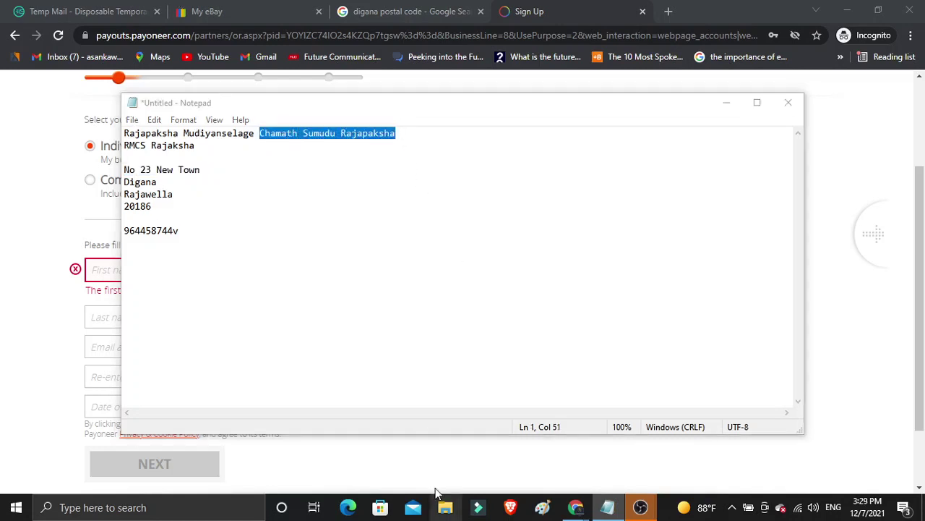
left_click(116, 269)
key("ctrl+v")
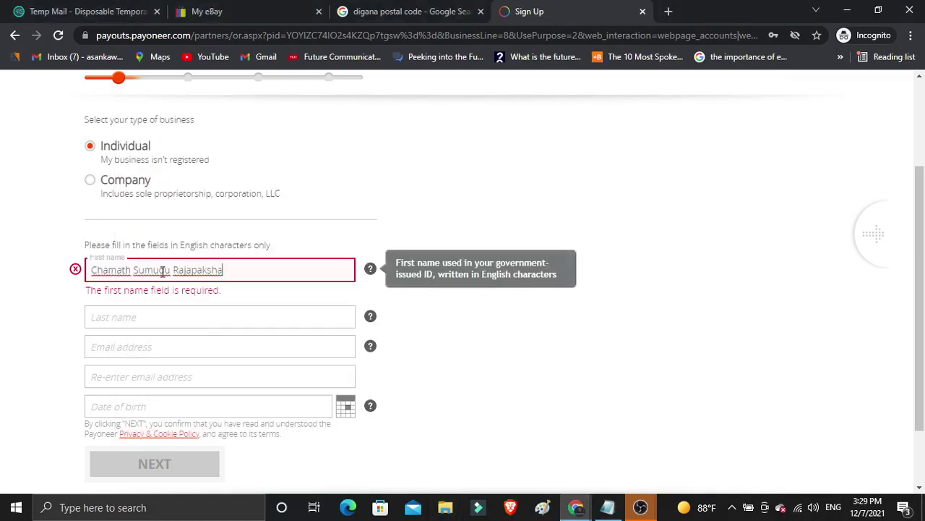
left_click_drag(228, 273, 131, 269)
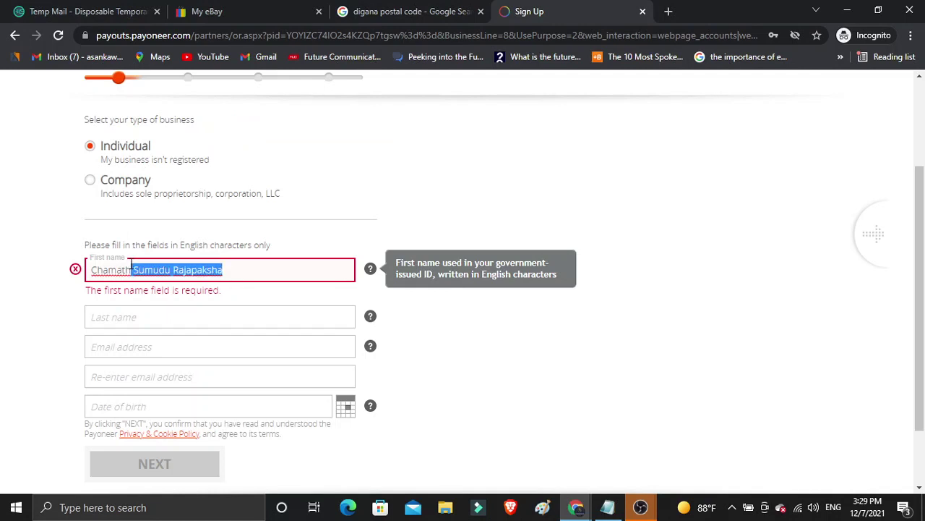
key("ctrl+x")
left_click(162, 319)
key("ctrl+v")
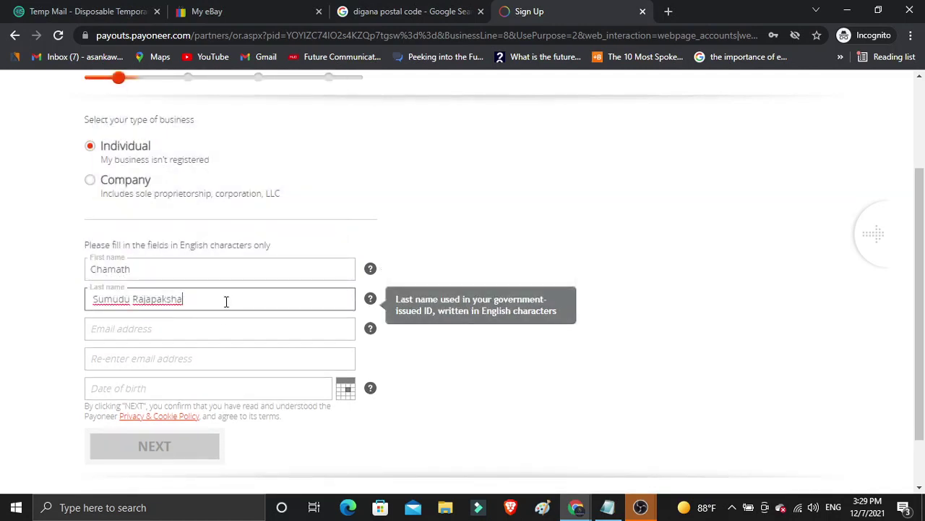
Paste the Temp Mail address into both the email and re-enter email fields
left_click(92, 10)
scroll(526, 244, "up", 7)
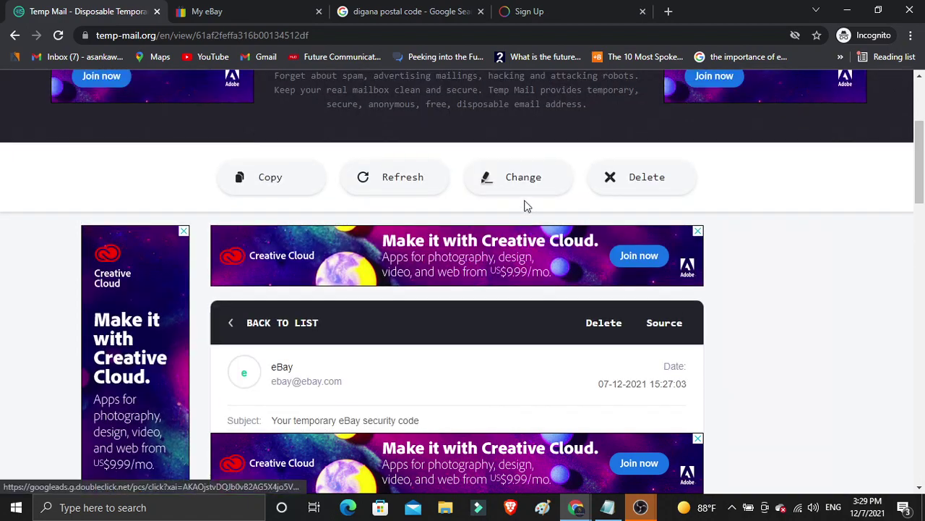
left_click(595, 209)
left_click(521, 11)
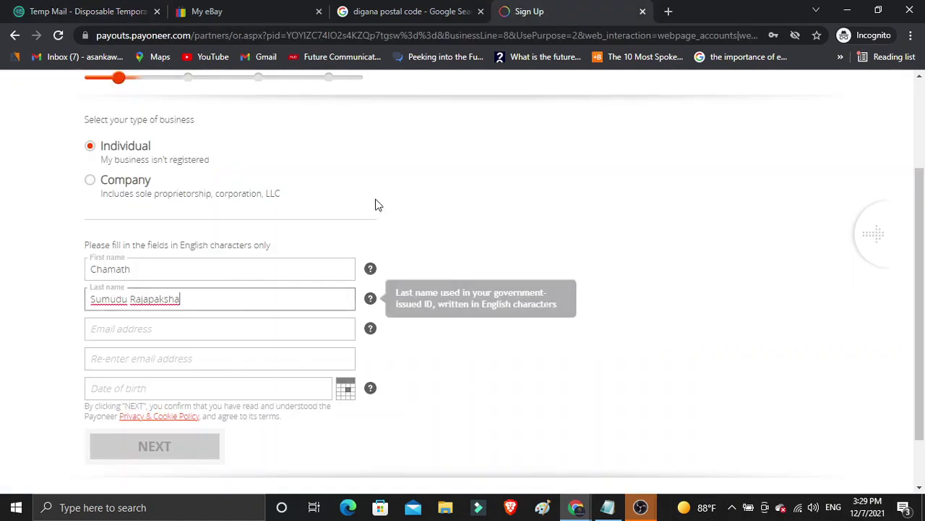
left_click(237, 325)
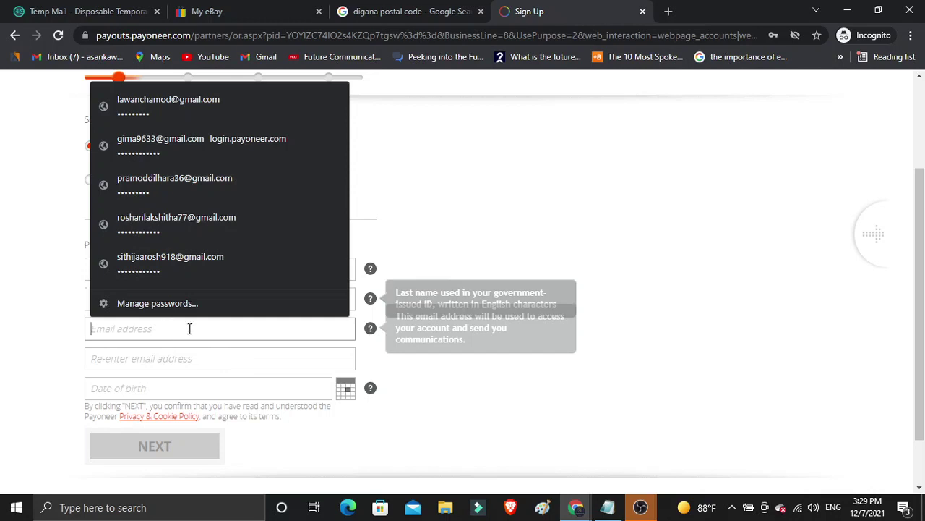
key("ctrl+v")
key("ctrl+v")
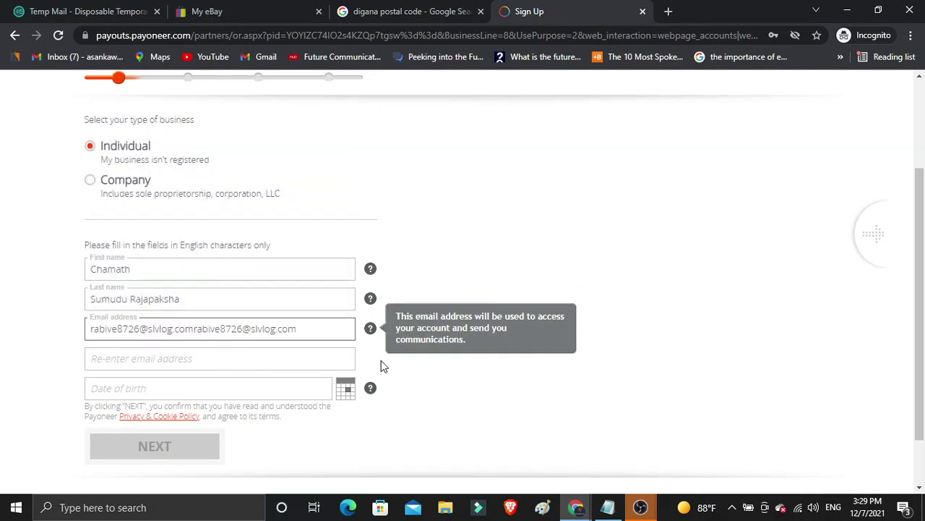
left_click_drag(316, 328, 52, 330)
key("ctrl+v")
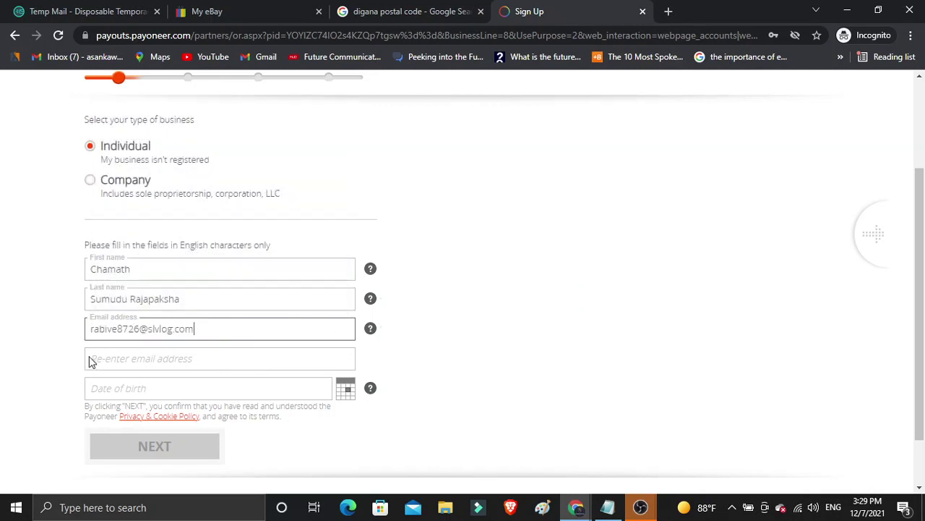
left_click(91, 361)
key("ctrl+v")
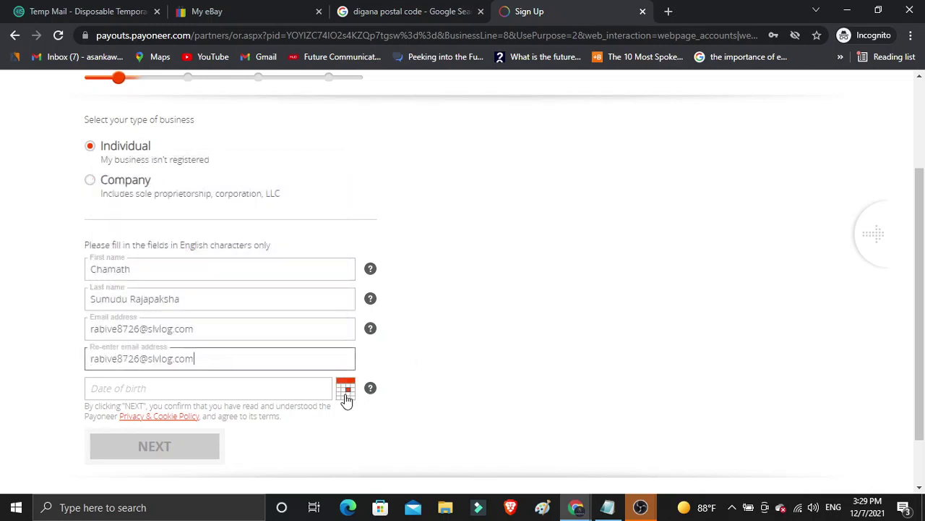
Set the date of birth in the calendar, choosing year 1996 and day 11
left_click(346, 398)
left_click(190, 251)
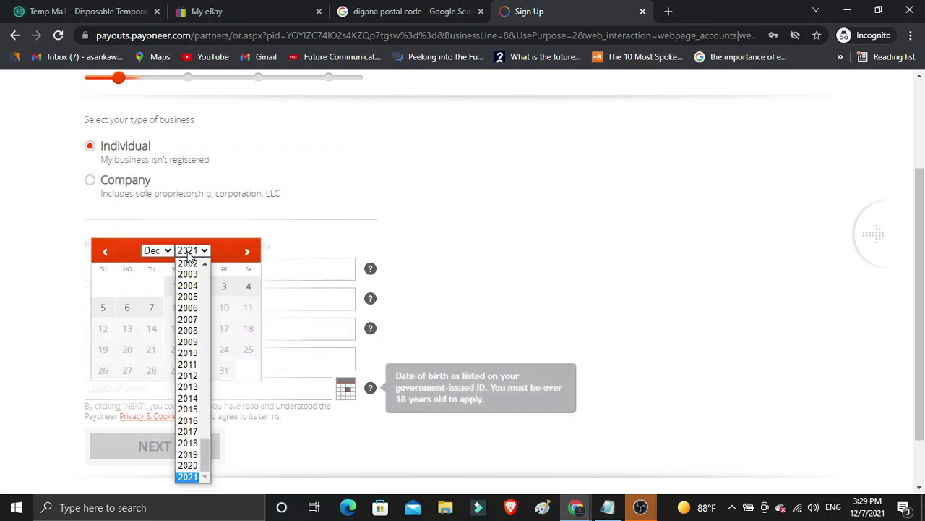
scroll(188, 365, "up", 10)
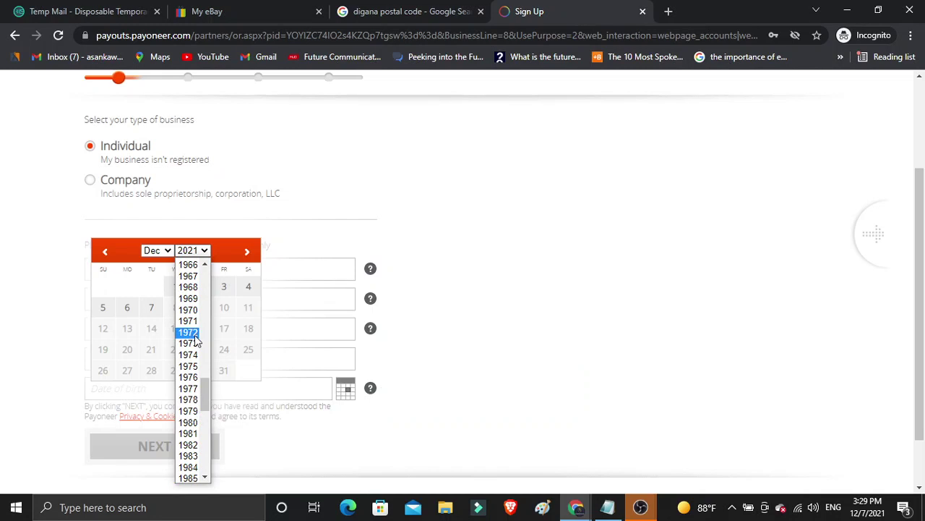
scroll(195, 340, "down", 8)
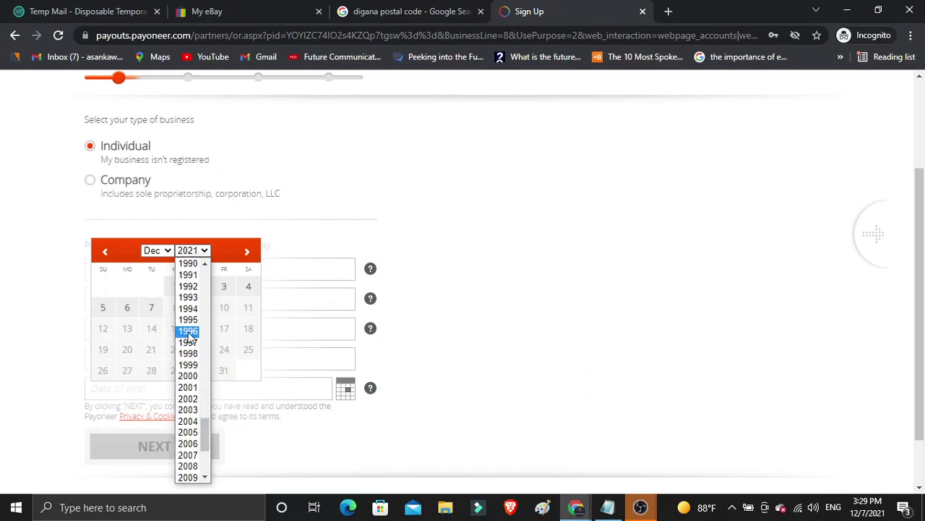
left_click(188, 332)
left_click(180, 303)
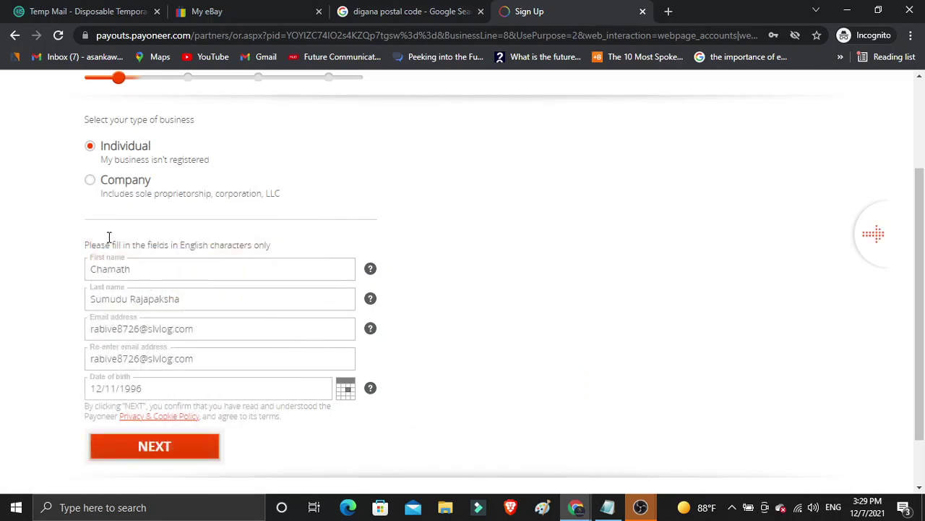
Submit the first sign-up step and paste the street address from the notes into Street
left_click(147, 454)
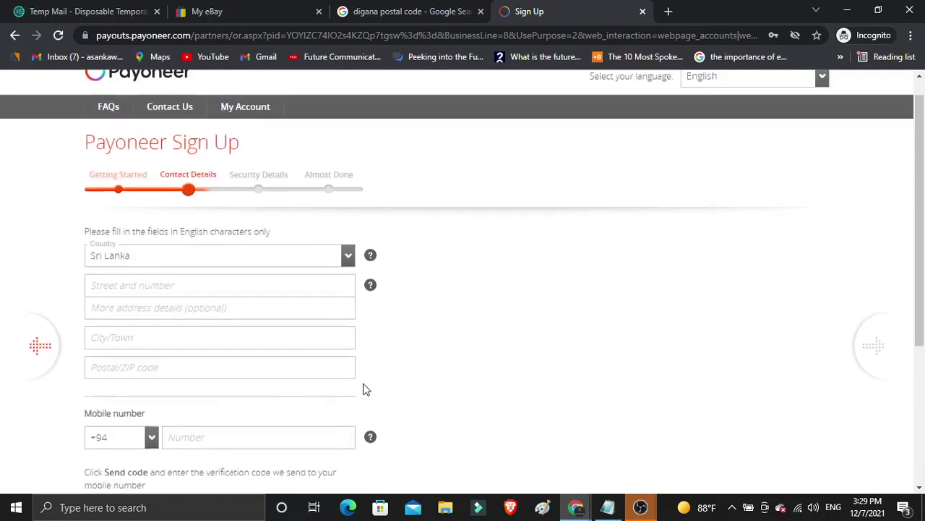
scroll(365, 389, "up", 1)
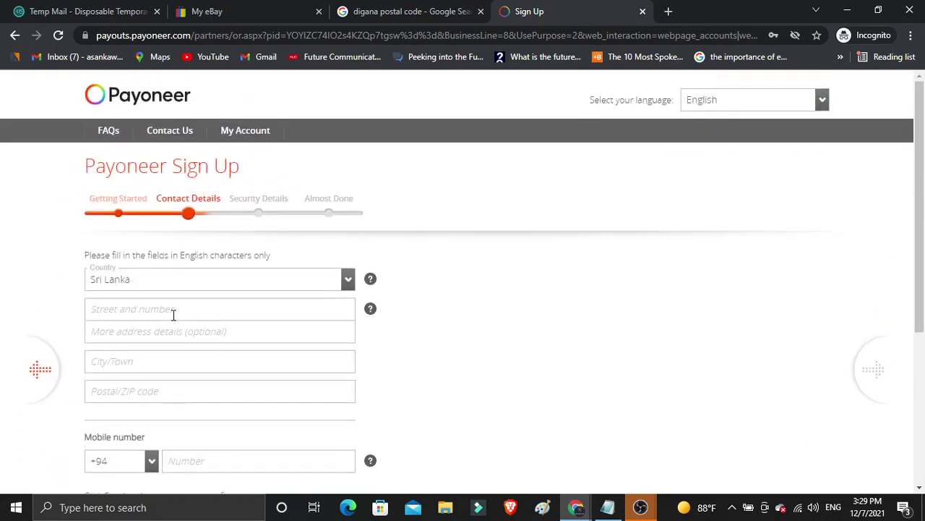
left_click(607, 507)
left_click(204, 170)
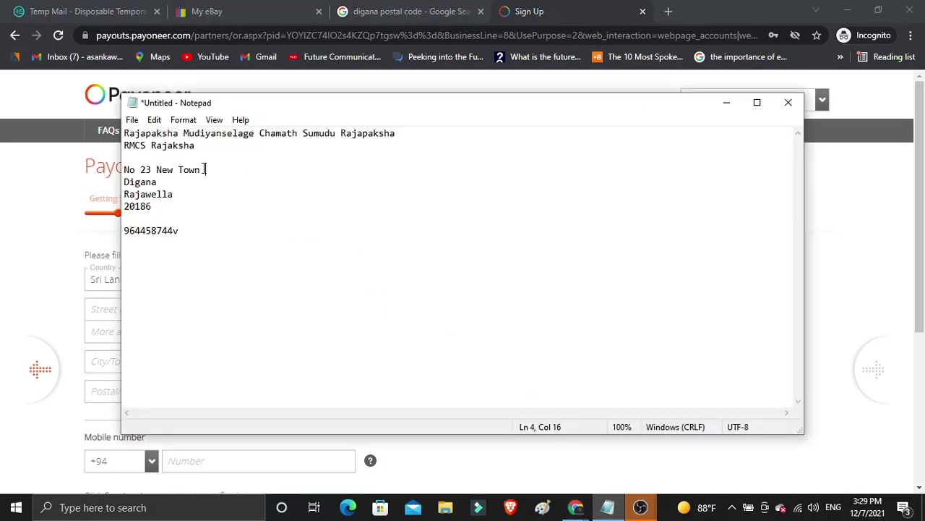
left_click_drag(205, 169, 116, 169)
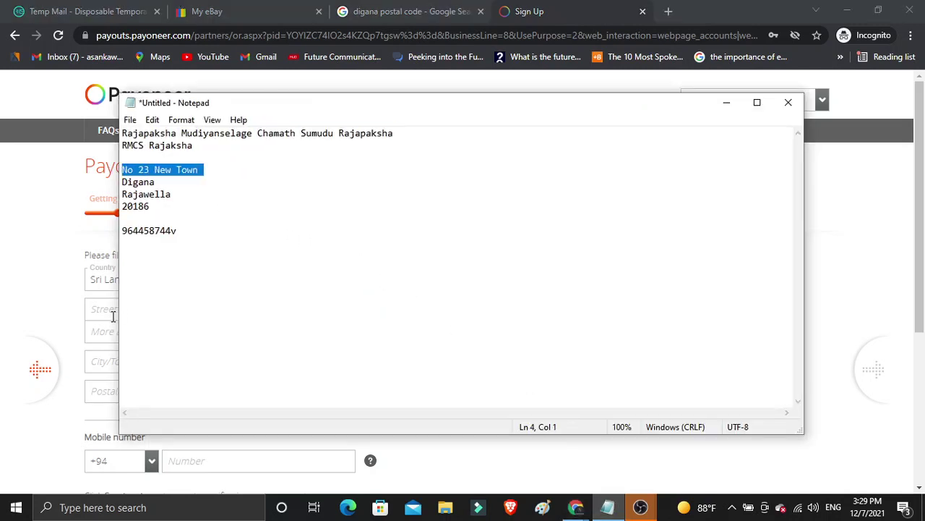
left_click(112, 315)
key("ctrl+v")
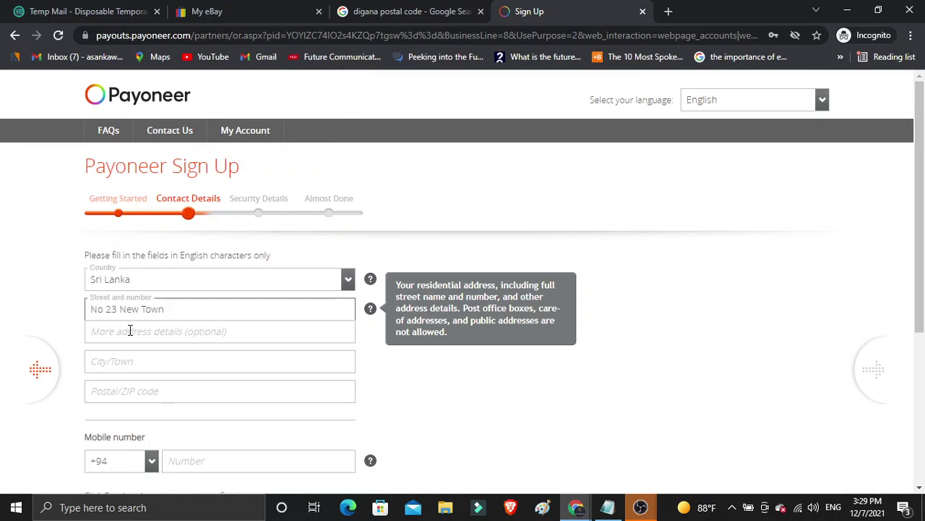
Fill in the extra address line, city and postal code, correcting a mistyped postal code
left_click(128, 327)
type("Digana")
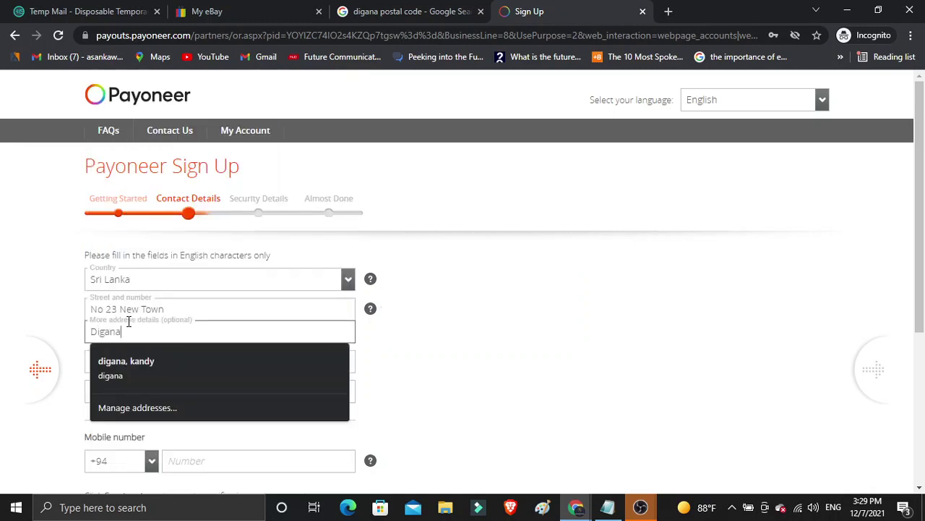
left_click(207, 366)
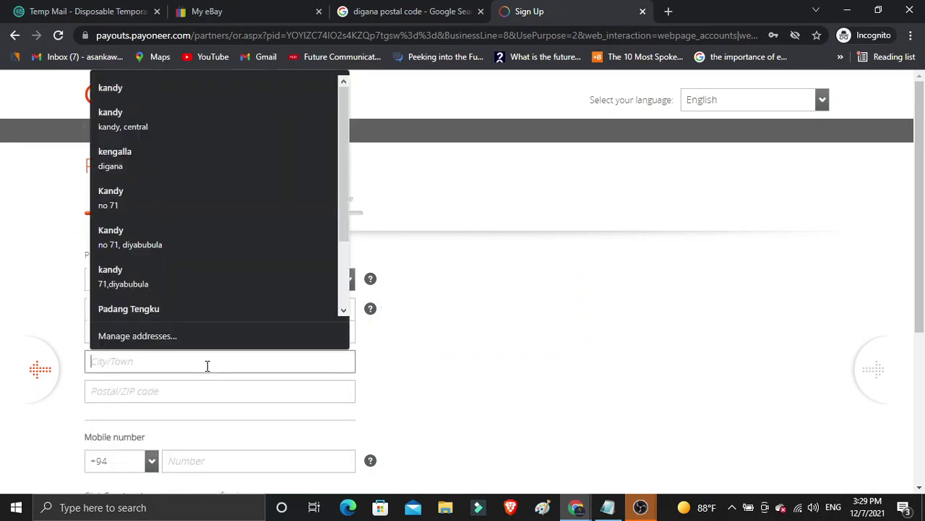
type("Kandy")
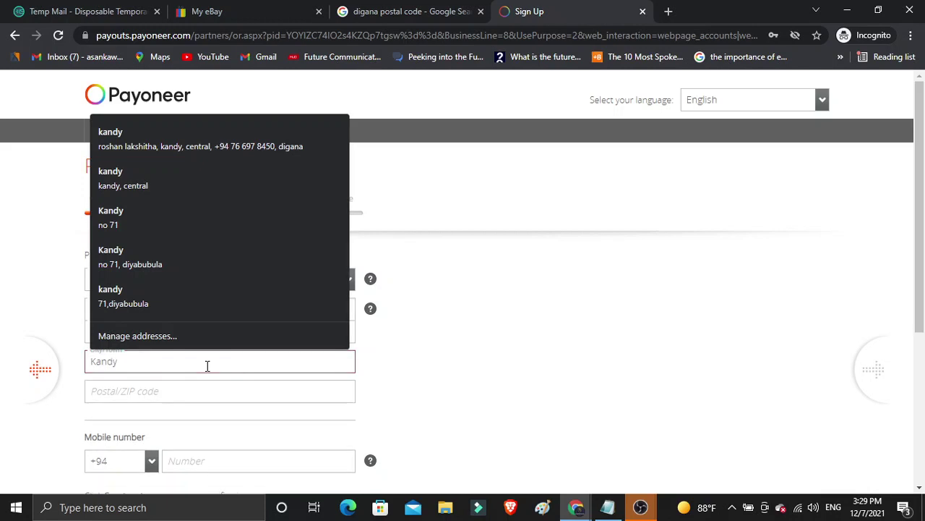
left_click(196, 392)
type("21")
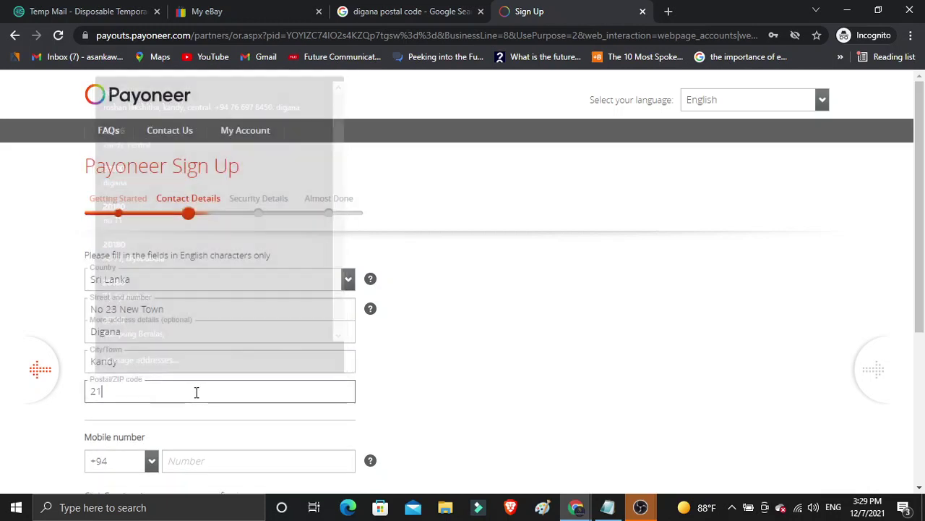
type("80")
key("BackSpace")
key("BackSpace")
key("BackSpace")
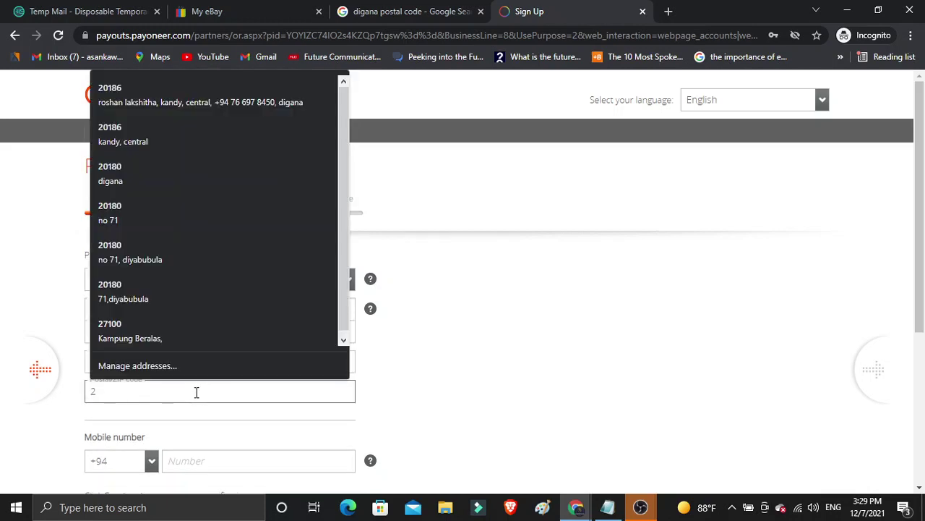
type("0180")
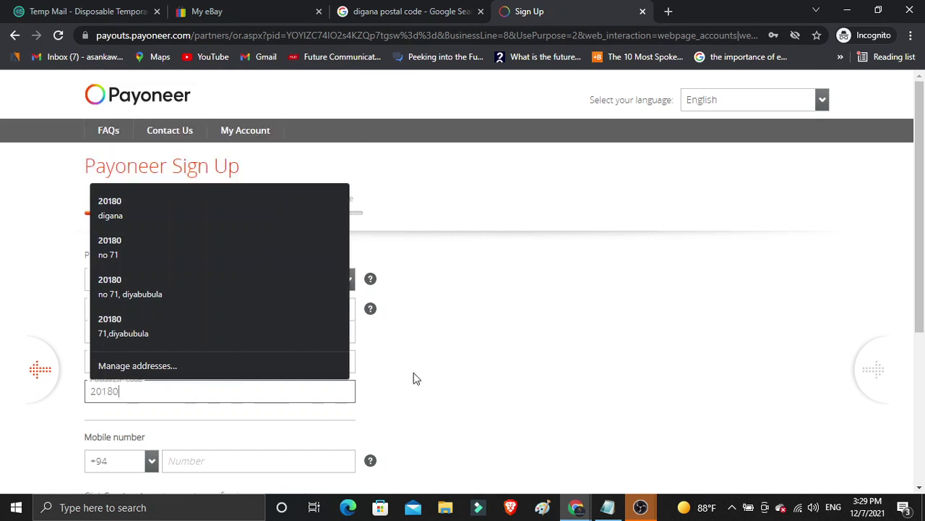
left_click(209, 465)
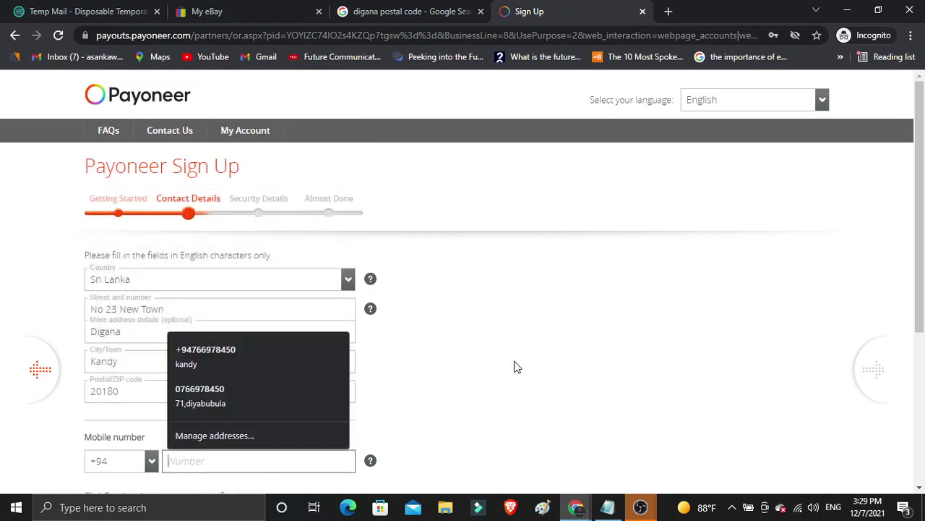
left_click(514, 367)
scroll(393, 402, "down", 2)
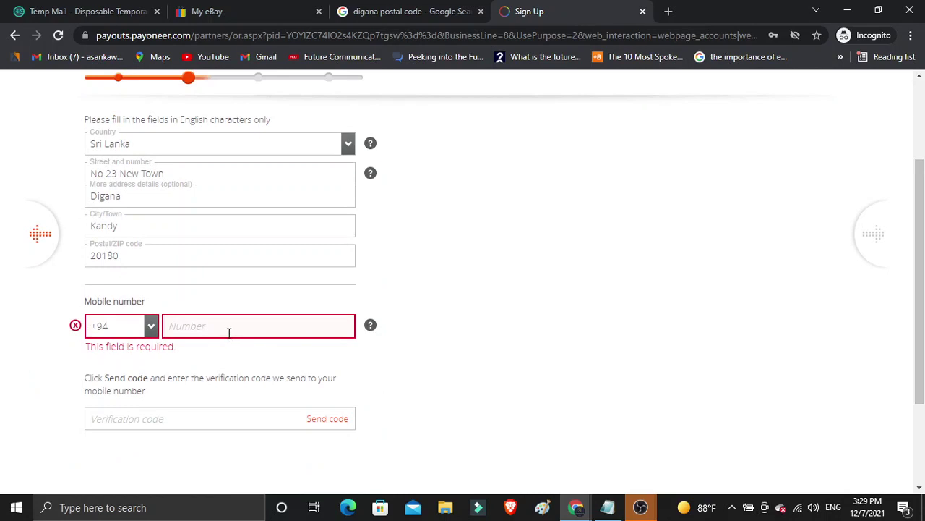
Enter a mobile number, request a code, and clear it after Payoneer rejects it as already used
left_click(228, 332)
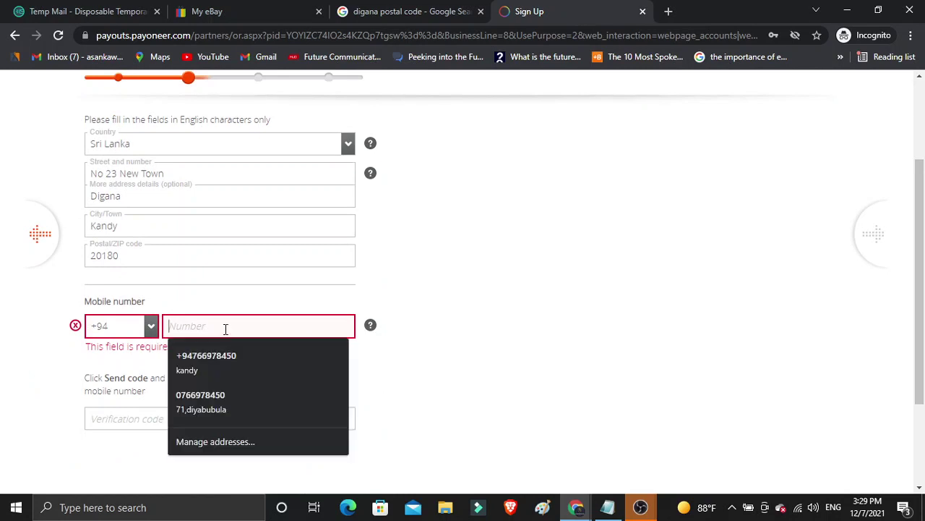
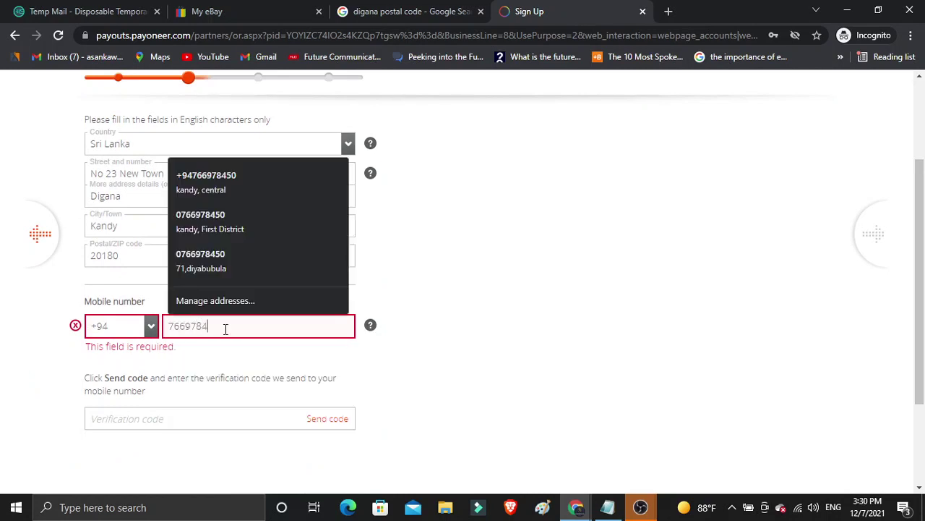
left_click(391, 360)
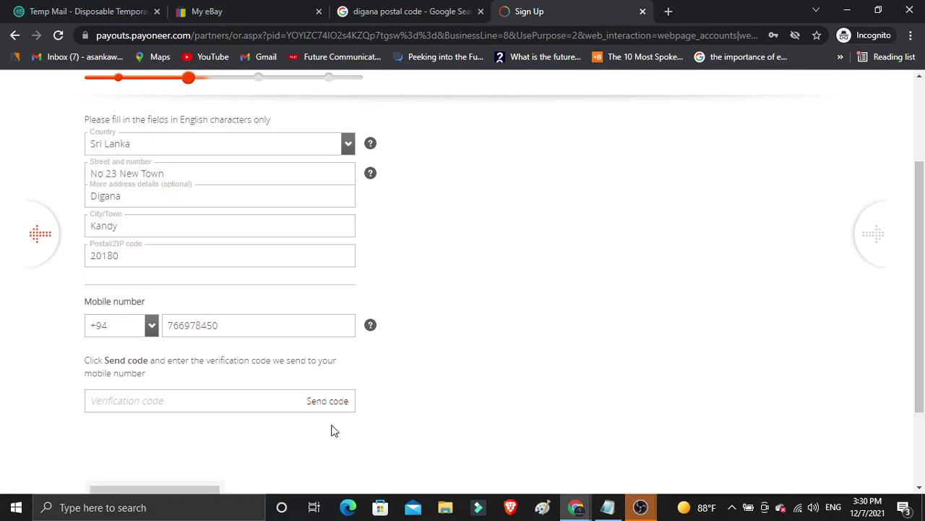
left_click(288, 407)
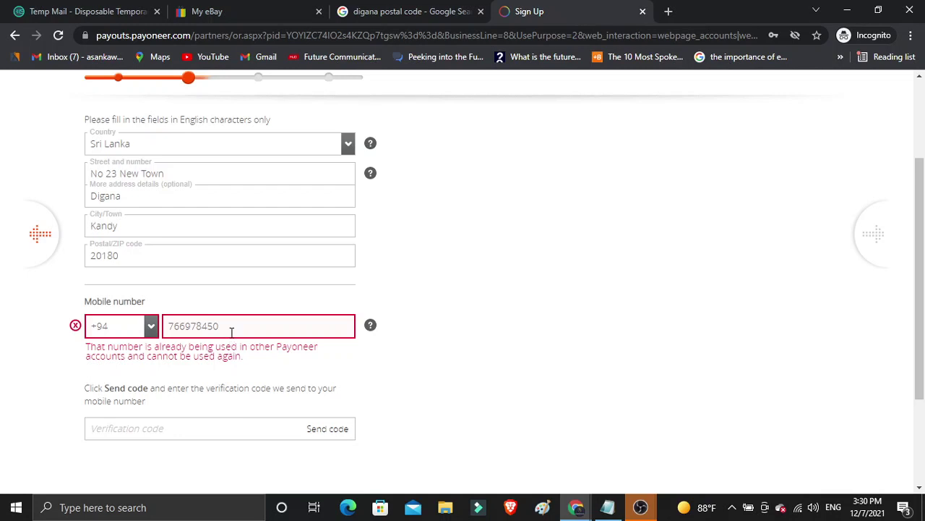
double_click(231, 326)
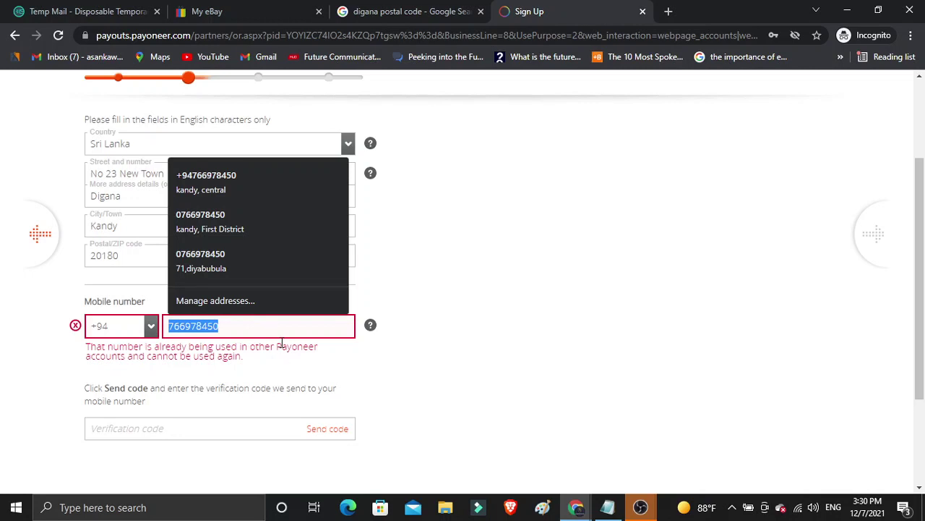
left_click(640, 507)
left_click(590, 342)
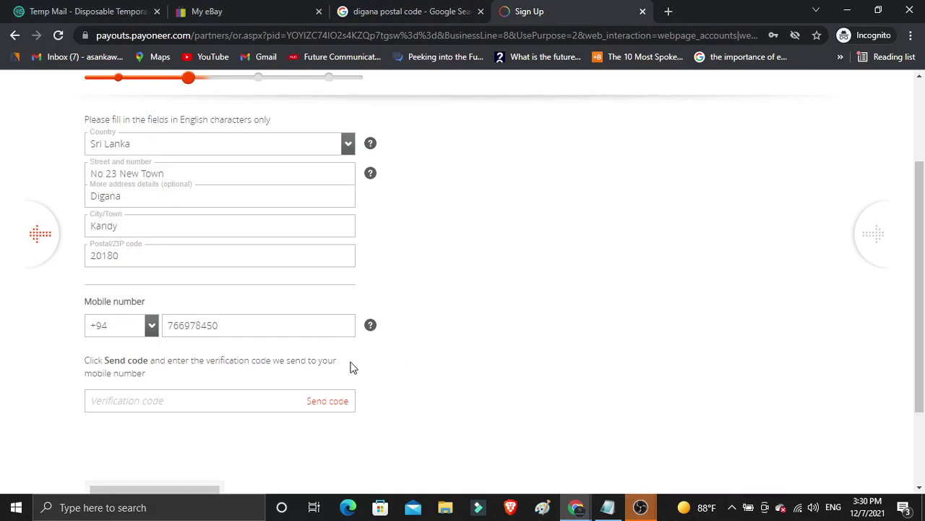
double_click(183, 327)
key("BackSpace")
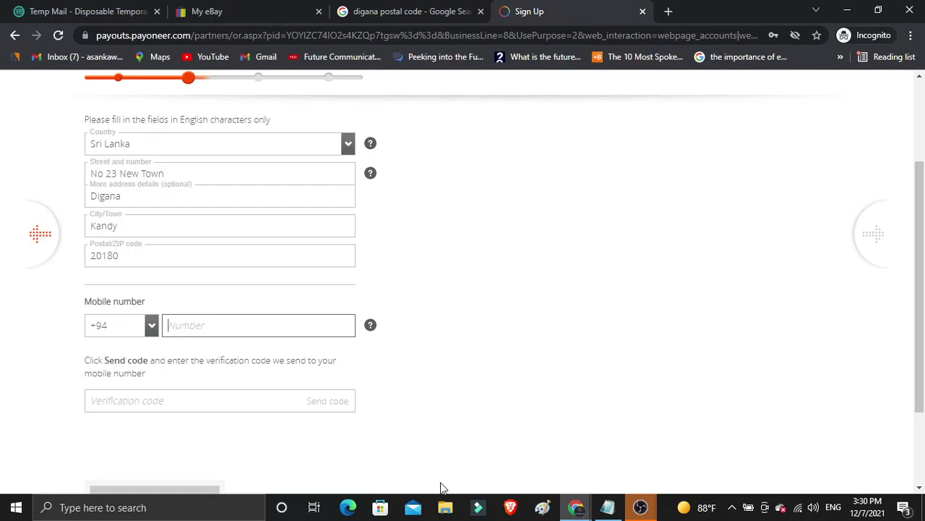
mouse_move(640, 507)
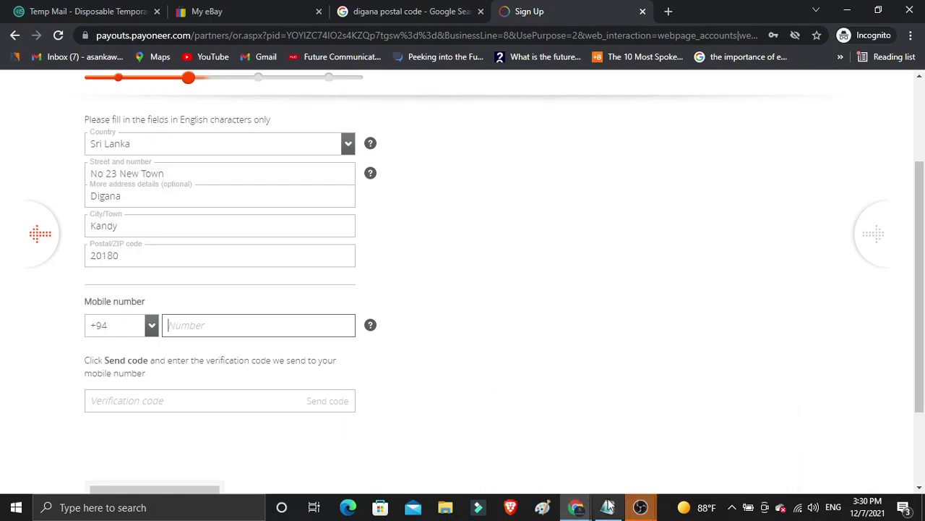
Minimize the OBS Studio windows and begin entering a different mobile number in Payoneer's Number field
left_click(636, 510)
left_click(550, 441)
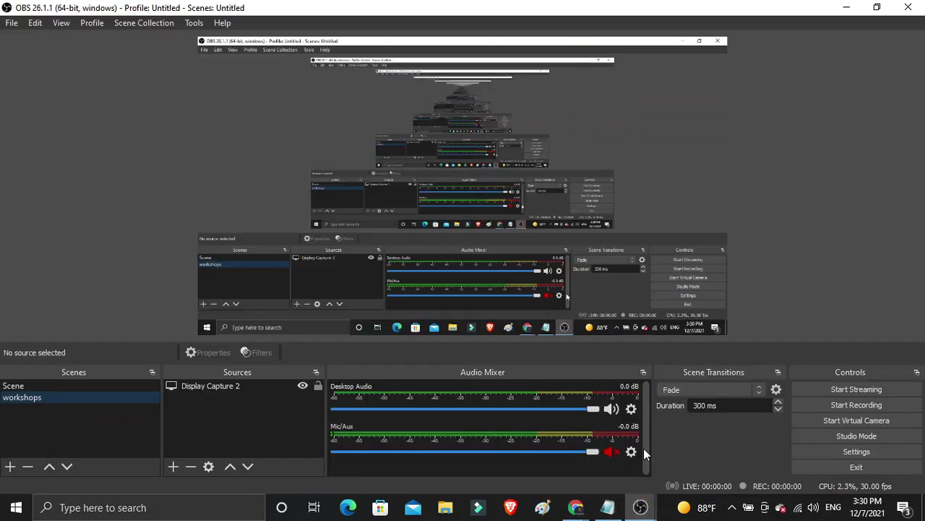
left_click(640, 508)
left_click(694, 462)
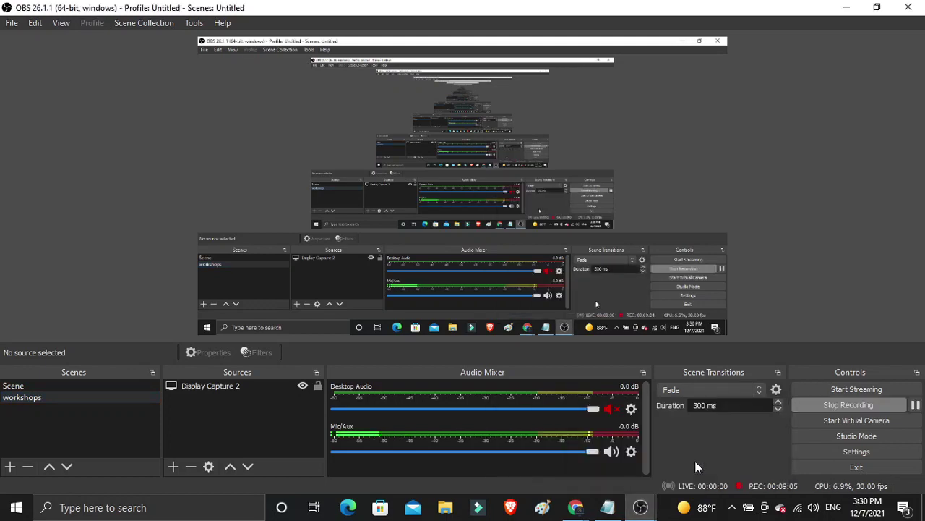
left_click(847, 7)
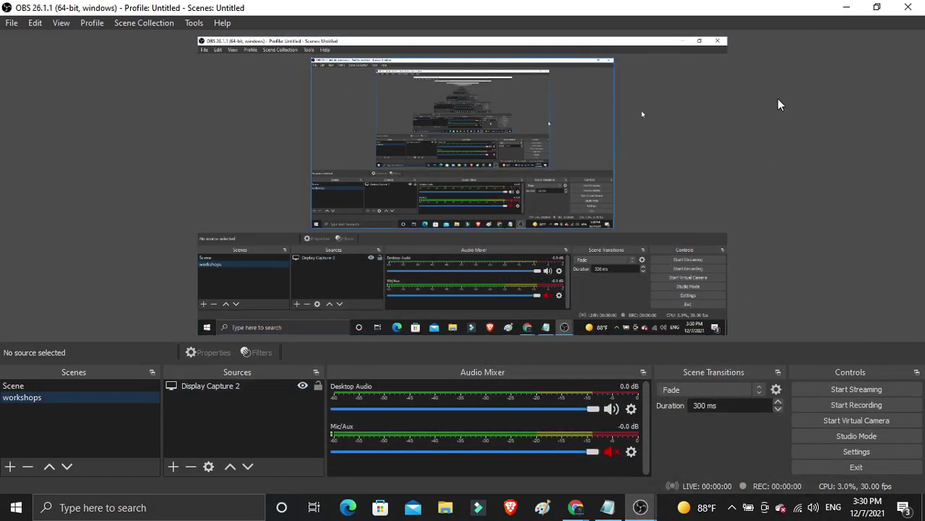
left_click(847, 7)
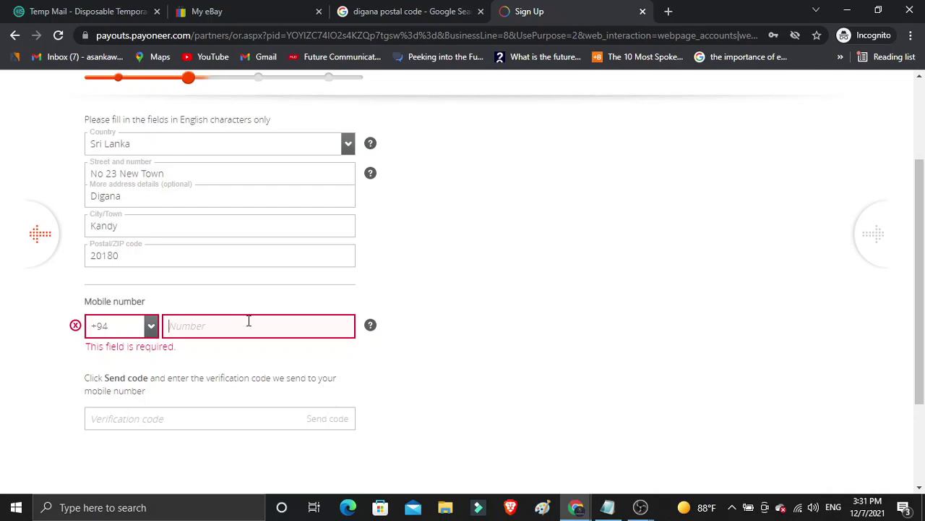
Verify the mobile number with the texted code and continue to Security Details
left_click(494, 399)
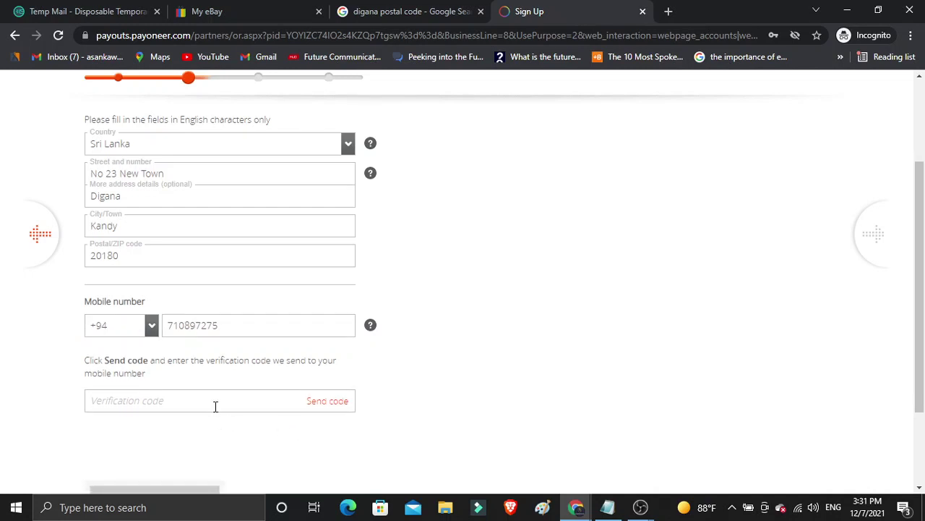
left_click(326, 406)
left_click(243, 406)
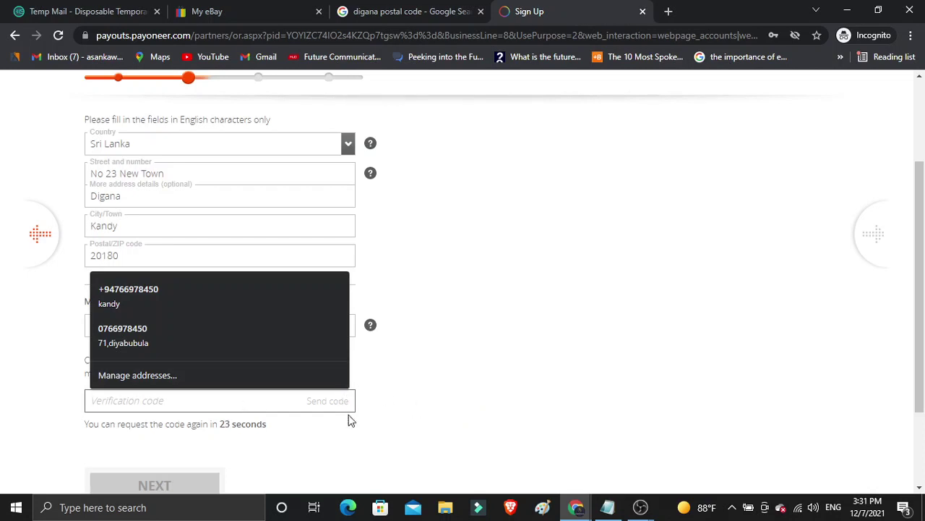
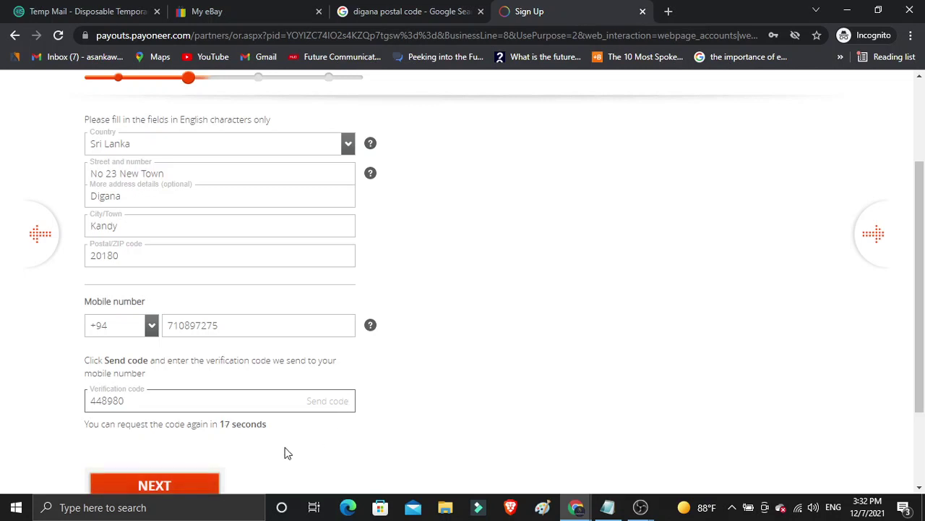
left_click(209, 487)
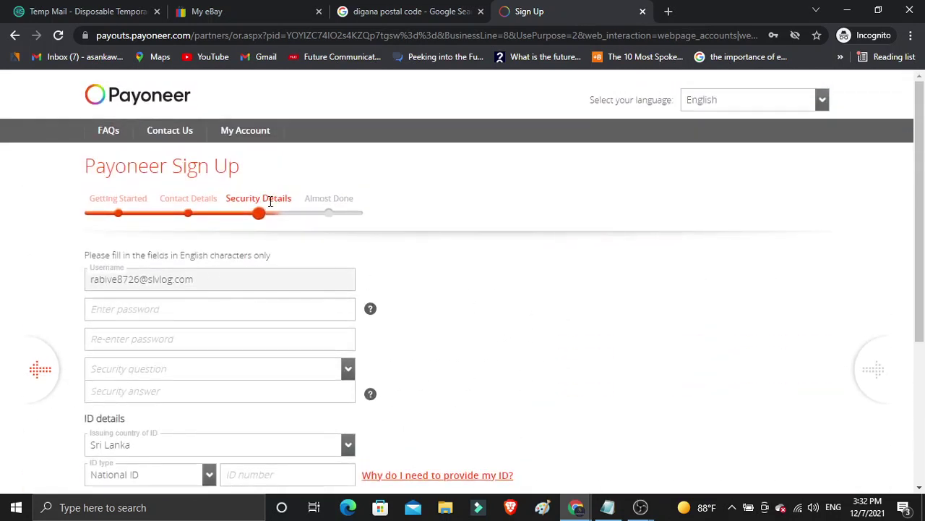
Enter the account password in both the password and confirmation fields
scroll(173, 202, "down", 2)
left_click(161, 184)
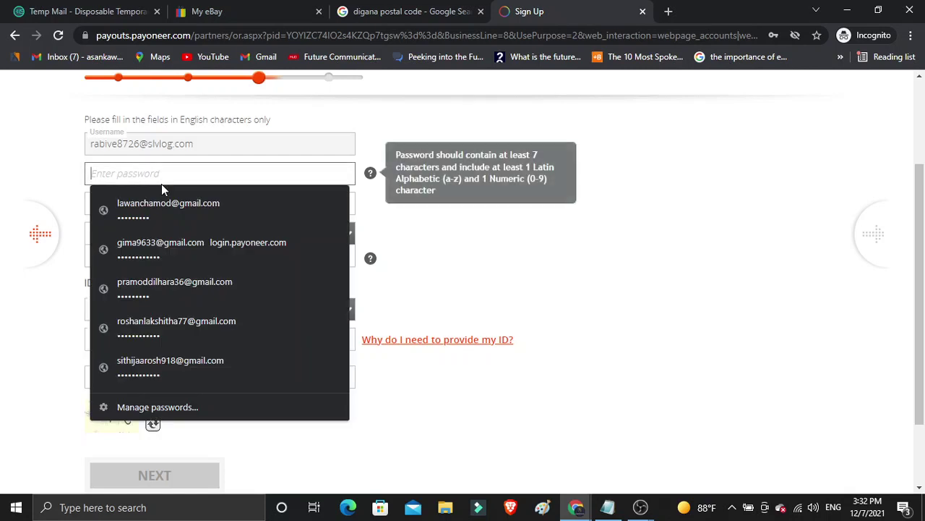
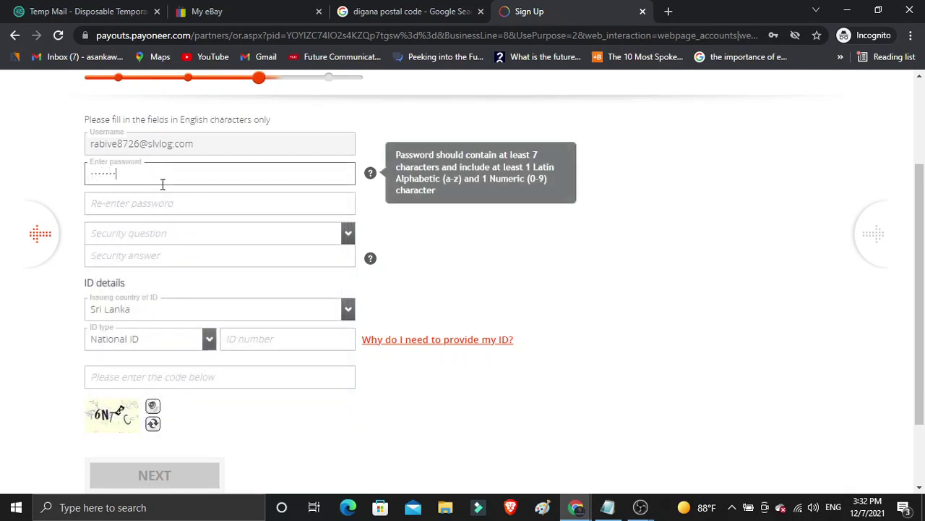
left_click(181, 198)
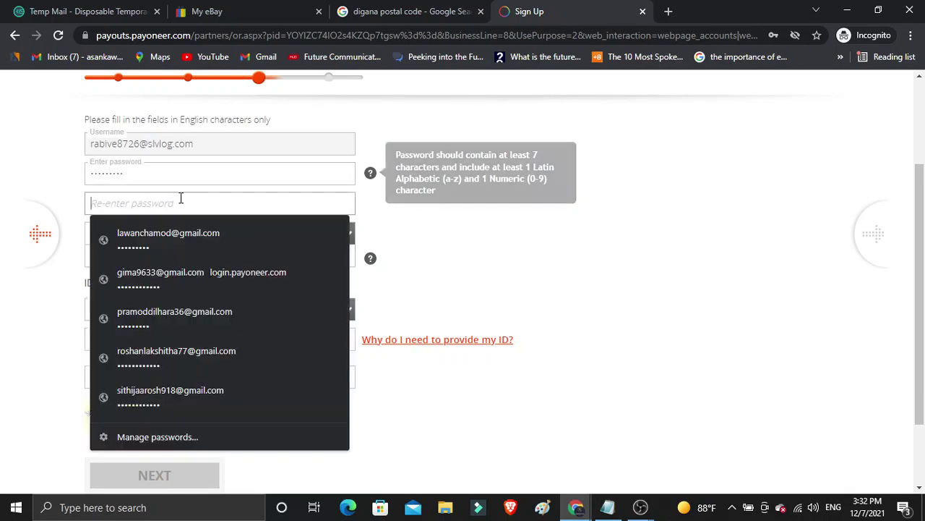
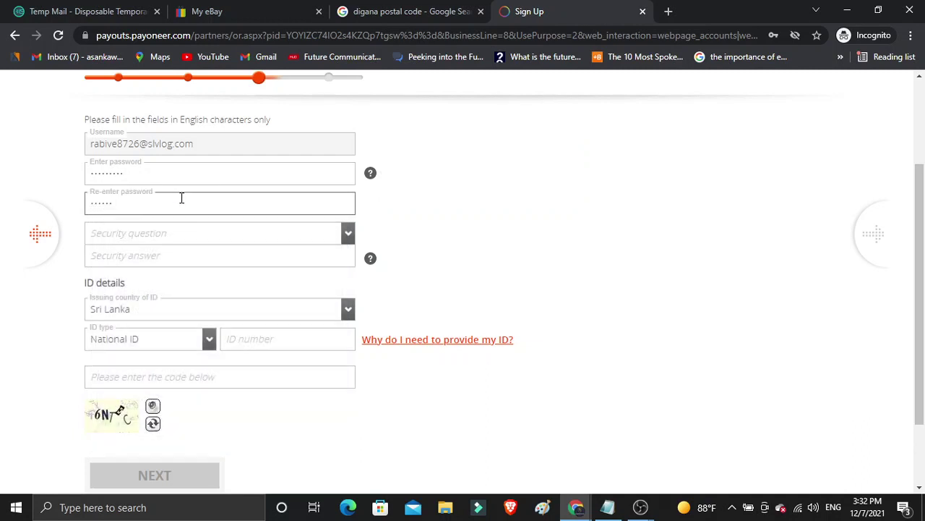
left_click(658, 214)
Choose 'What is the name of your first school?' and type its answer
left_click(354, 237)
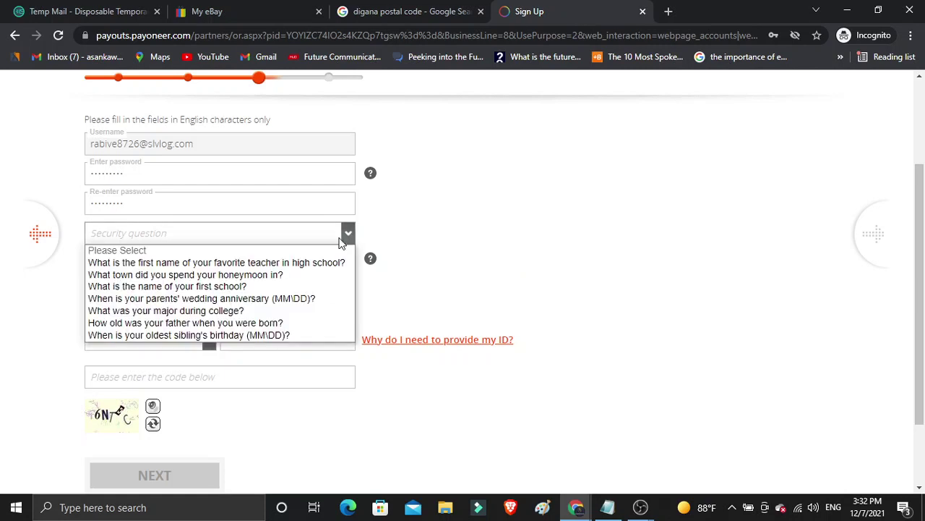
left_click(227, 288)
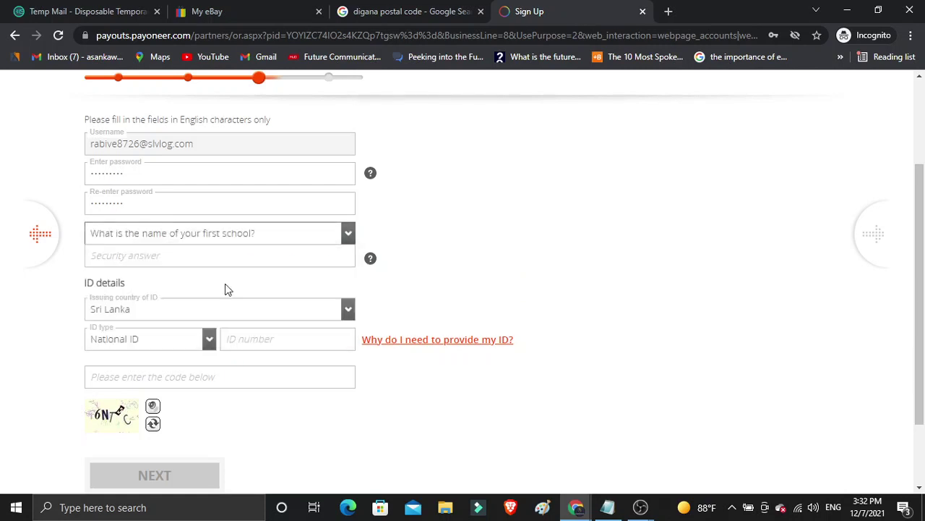
left_click(188, 256)
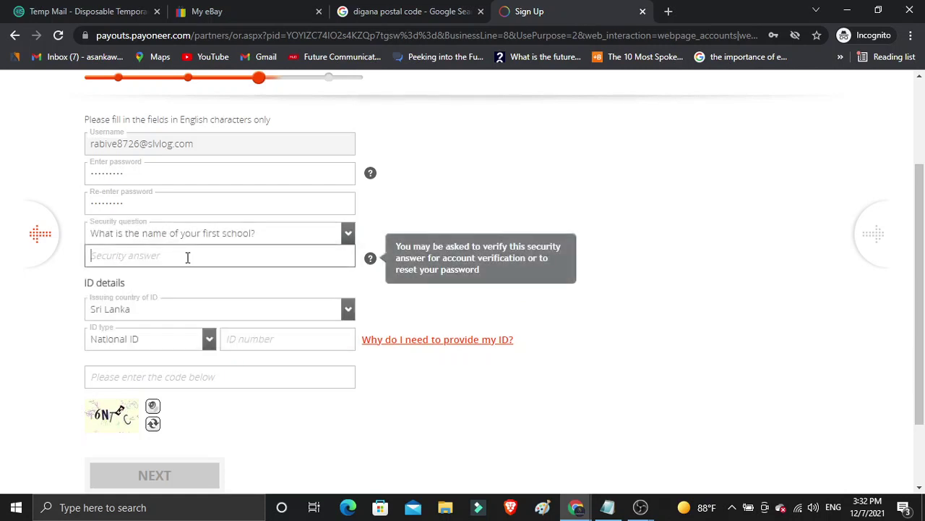
type("S")
key("BackSpace")
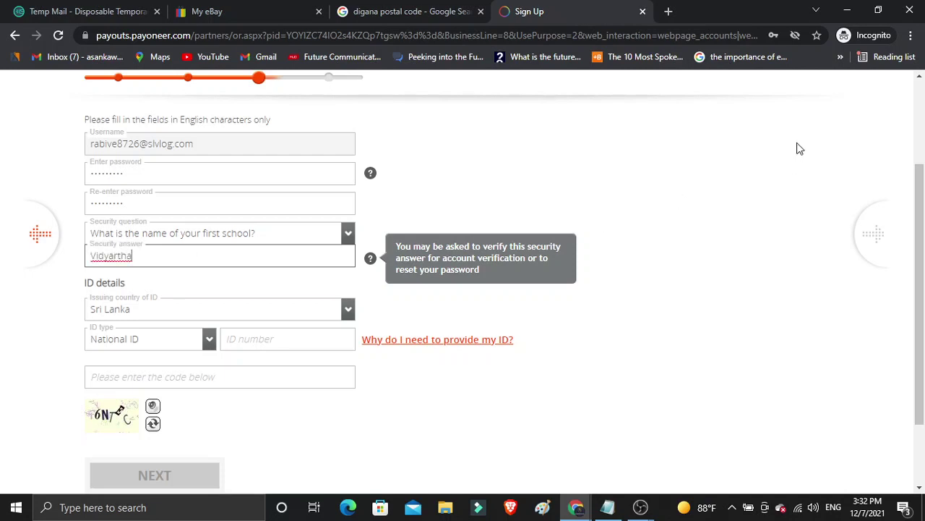
left_click(344, 286)
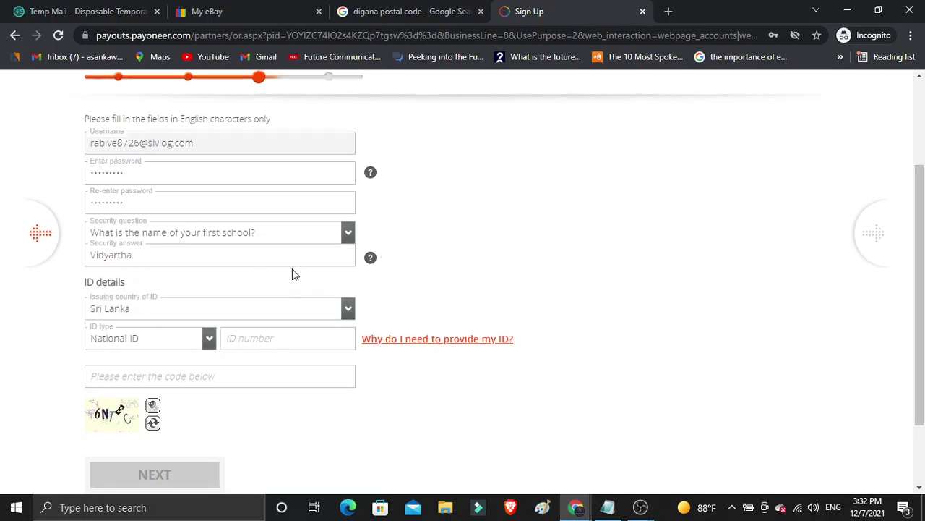
scroll(295, 275, "down", 2)
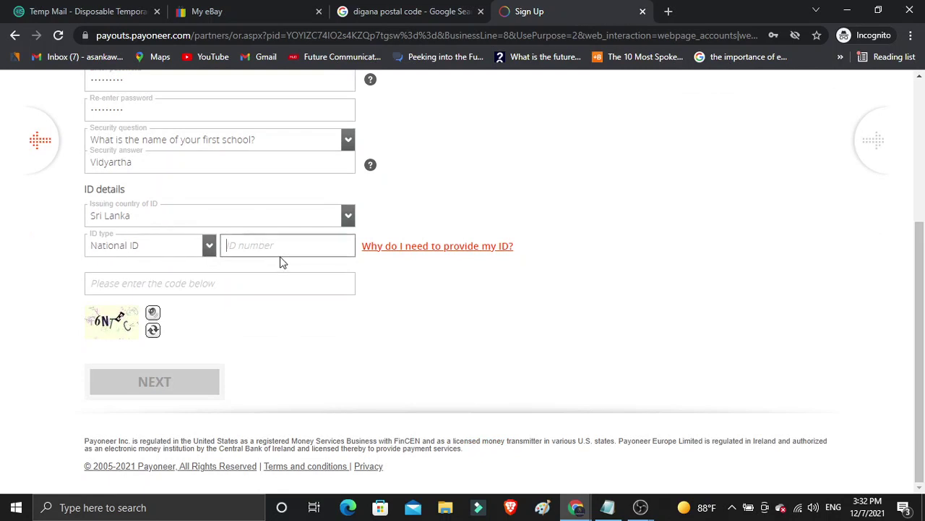
Set the ID type to Driving License and enter the license number
left_click(209, 246)
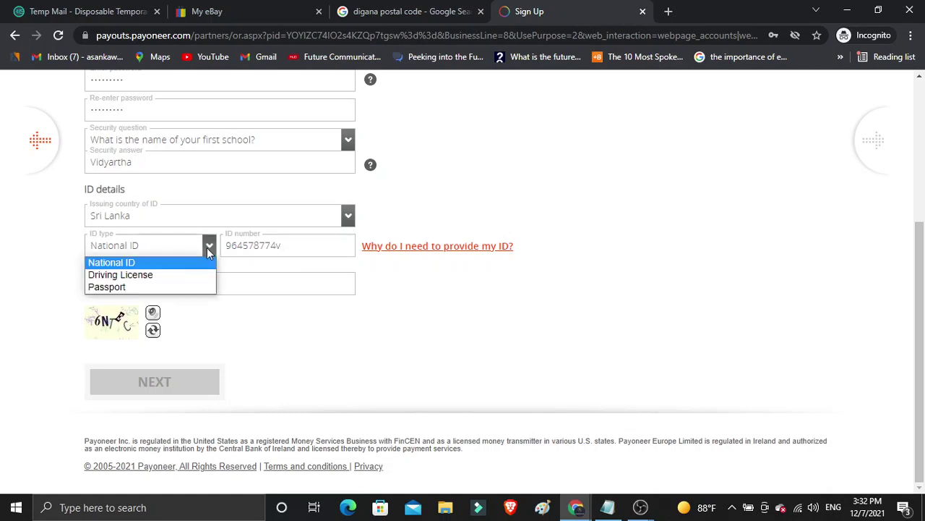
left_click(172, 273)
left_click(295, 250)
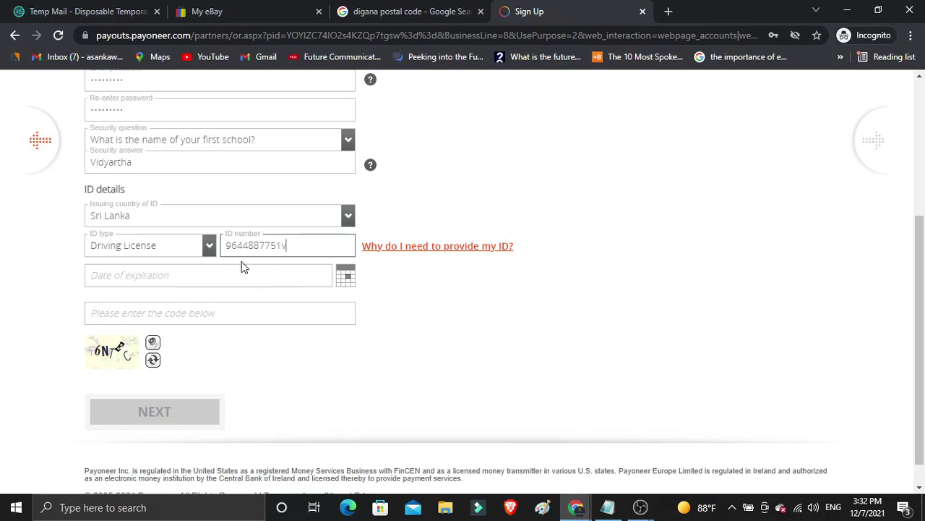
Set the ID expiration date to 12/11/2030 in the calendar
left_click(346, 276)
left_click(191, 302)
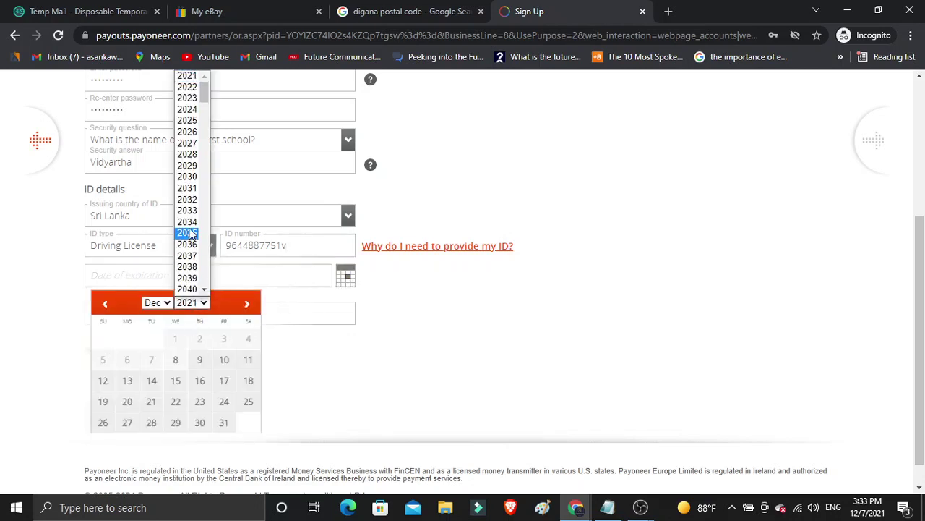
left_click(186, 177)
left_click(177, 360)
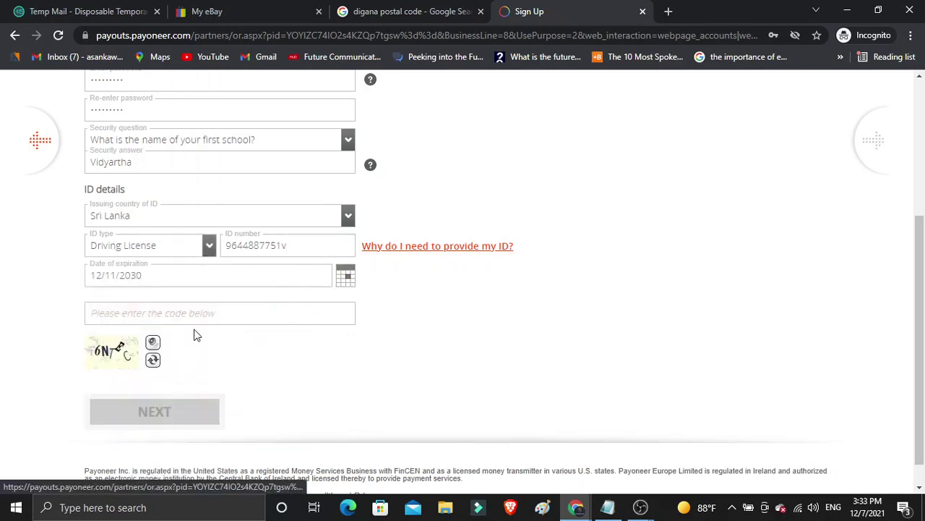
Type the image verification code and submit the security details
left_click(161, 311)
type("6")
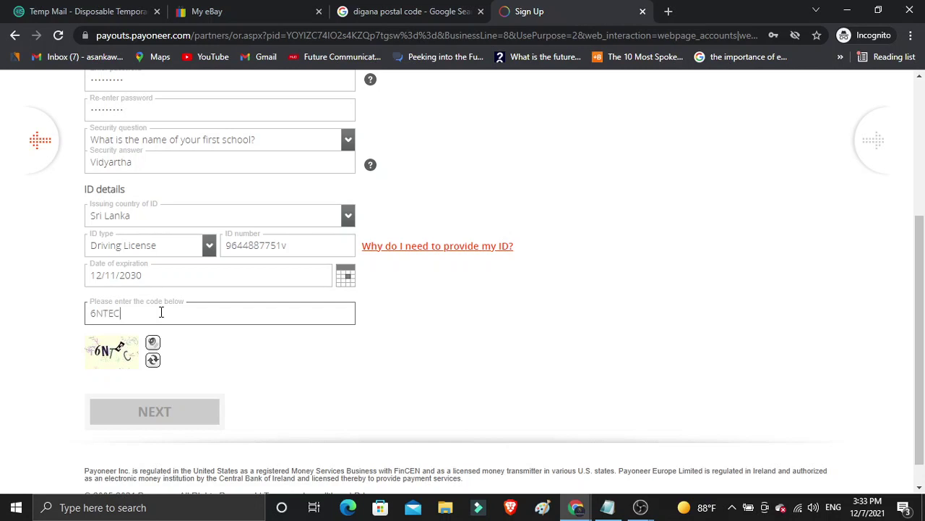
type("NTEC")
key("Return")
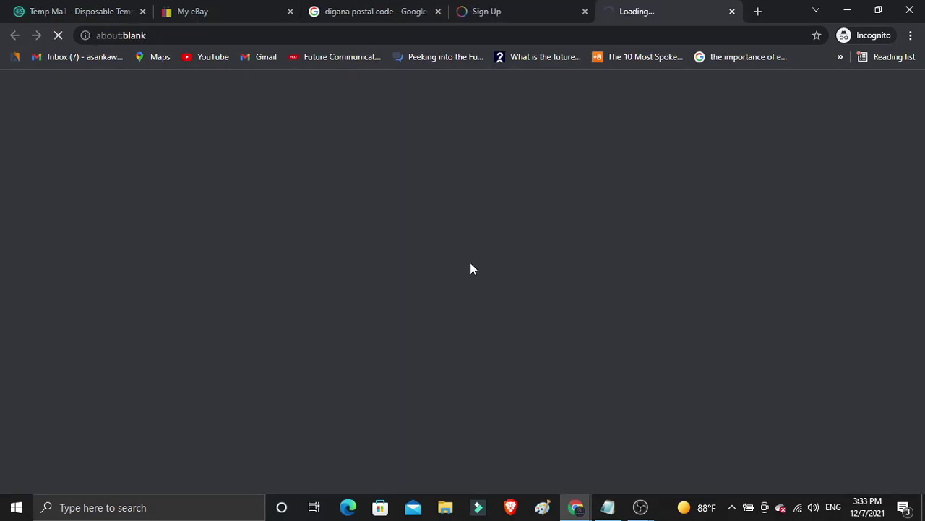
Set the withdrawal currency to USD and the bank to Commercial Bank Of Ceylon Plc
left_click(477, 11)
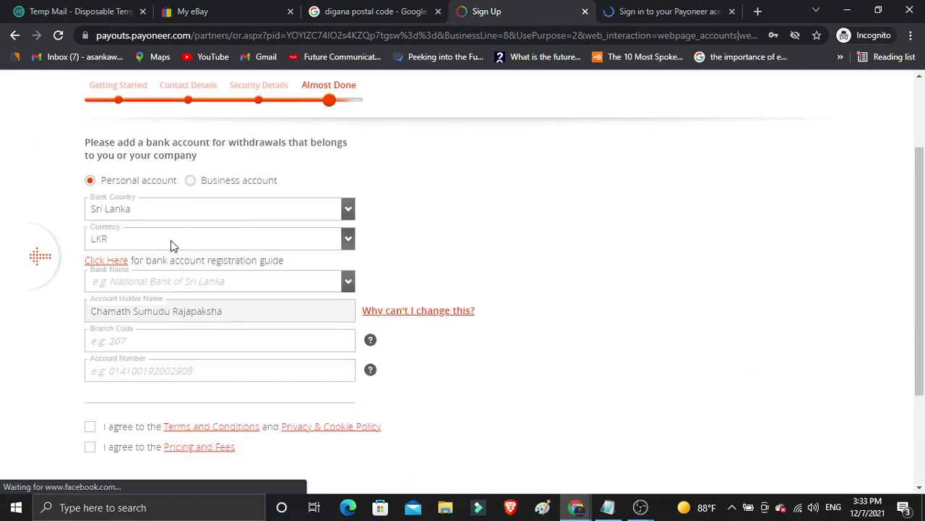
left_click(329, 241)
left_click(306, 269)
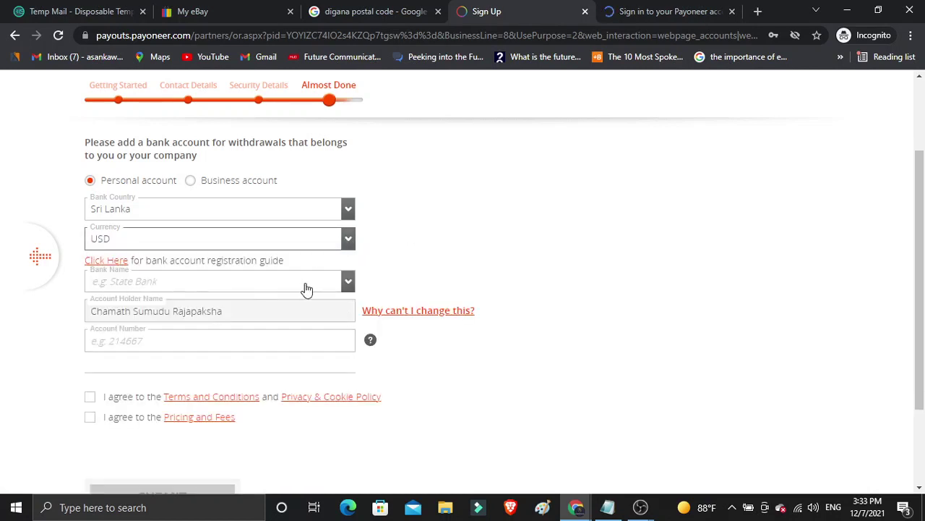
left_click(348, 283)
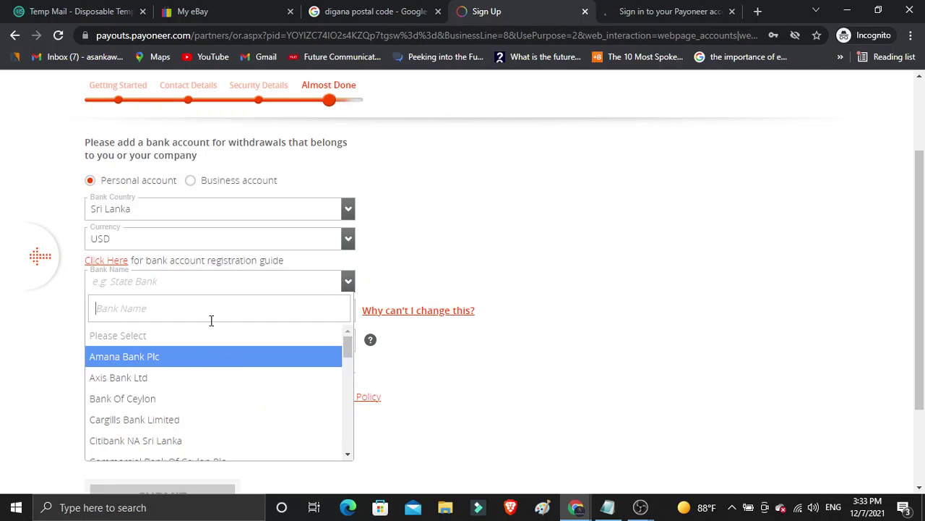
type("com")
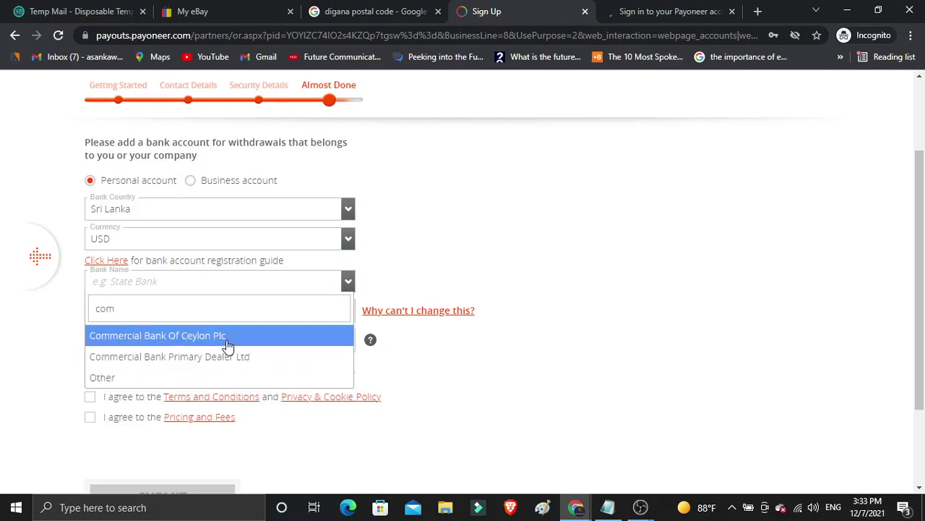
left_click(227, 336)
Enter the bank account number, accept Terms and Pricing and Fees, and submit
left_click(198, 349)
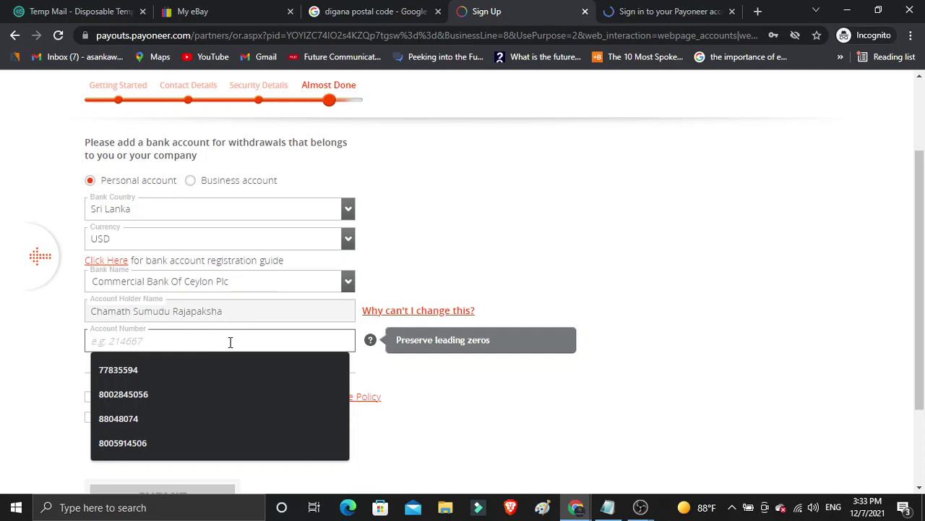
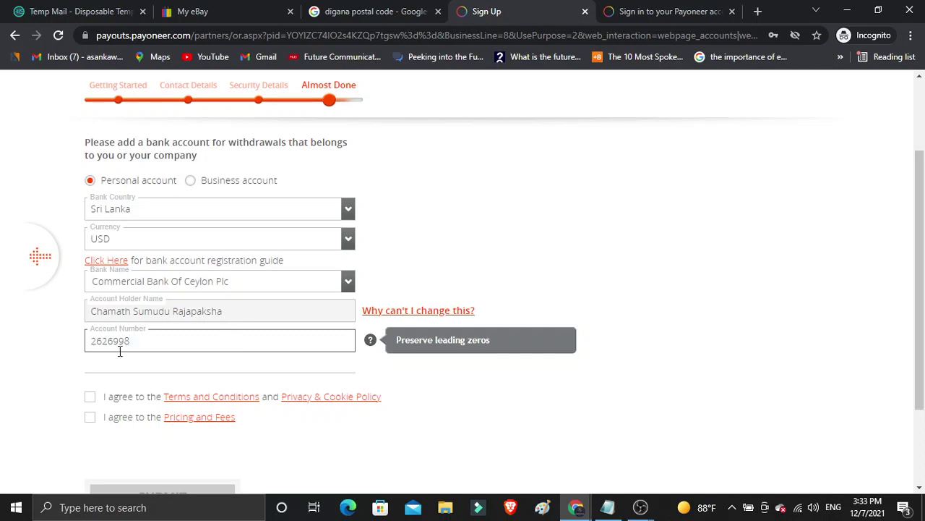
left_click(91, 398)
left_click(89, 418)
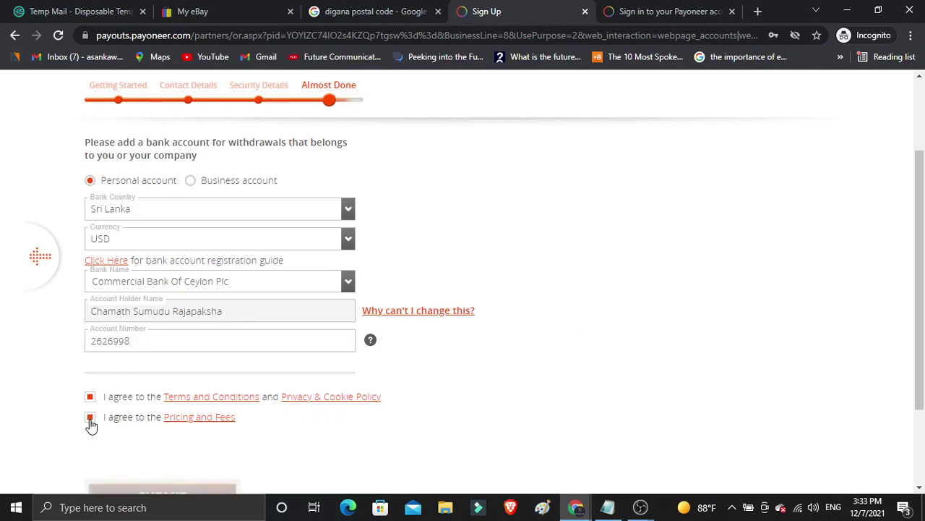
scroll(253, 406, "down", 1)
left_click(207, 432)
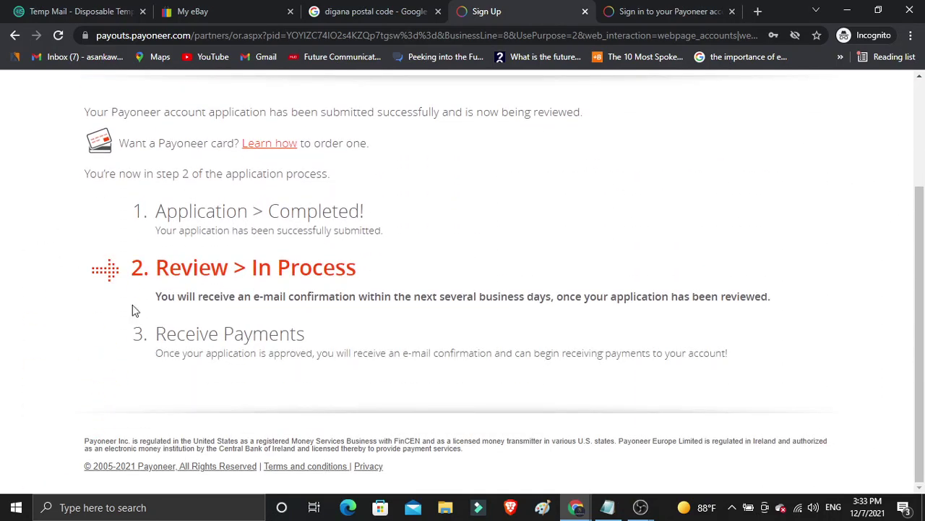
Switch to the Temp Mail tab showing the eBay email
scroll(229, 290, "up", 2)
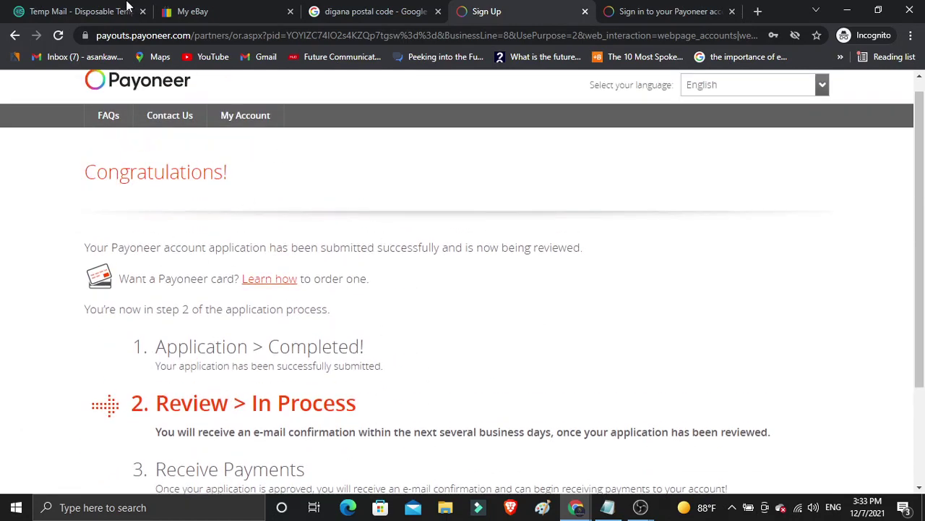
left_click(73, 11)
scroll(600, 343, "down", 5)
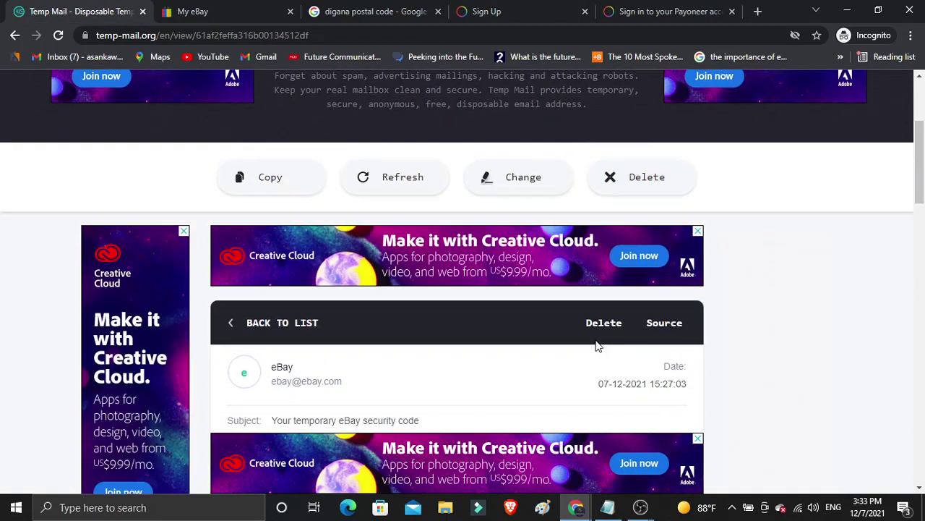
Return Temp Mail to its inbox of two eBay emails, then revisit Payoneer's Congratulations page
scroll(386, 299, "down", 4)
scroll(376, 251, "up", 5)
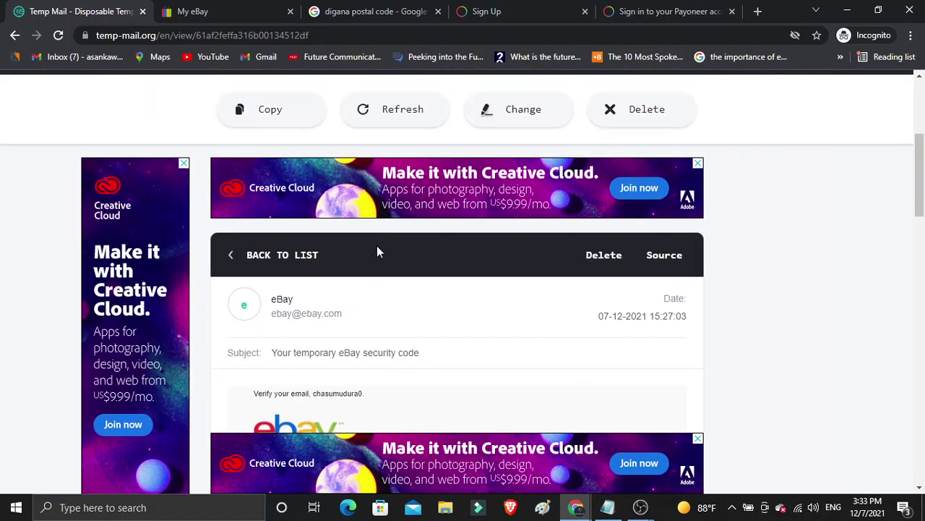
left_click(246, 255)
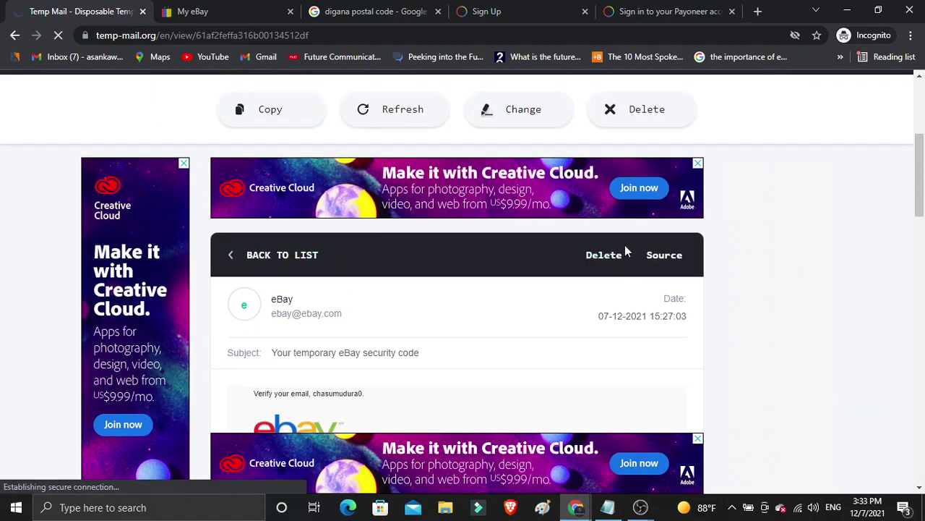
scroll(795, 255, "down", 5)
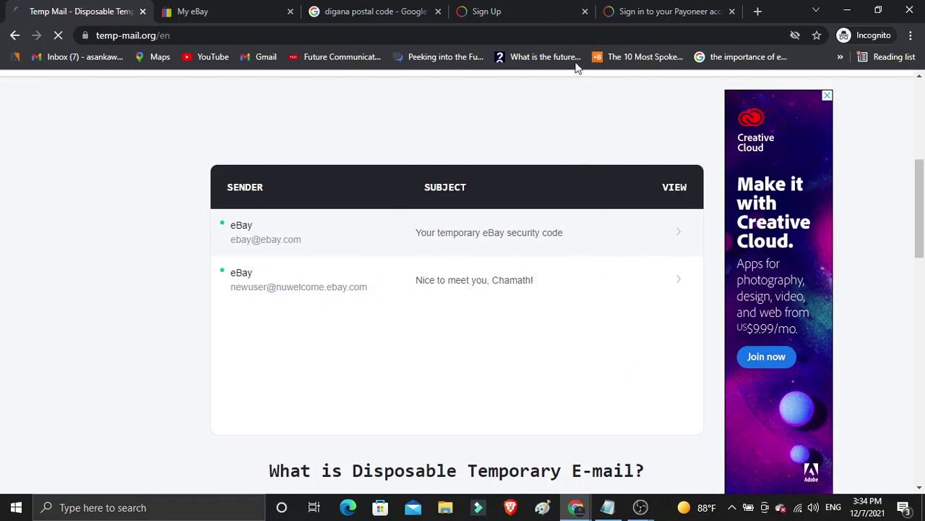
left_click(655, 10)
left_click(582, 7)
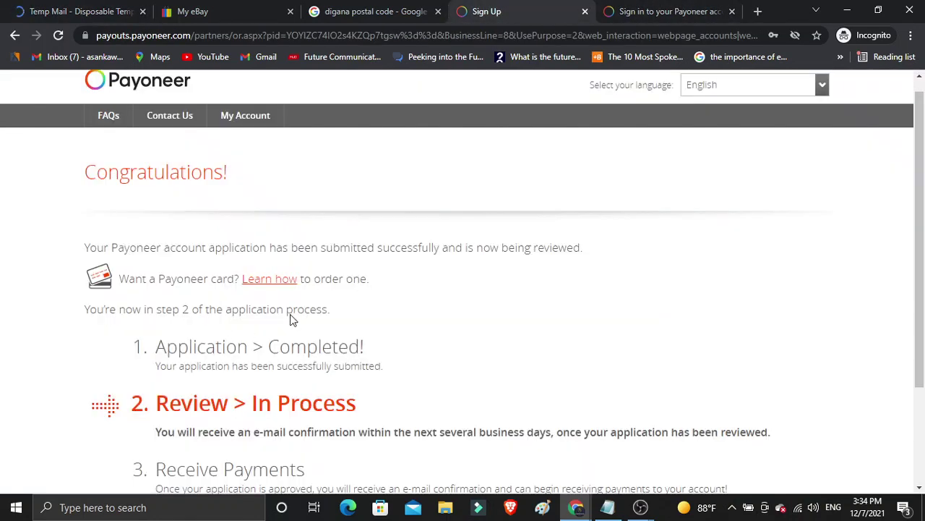
Check the temp mailbox again, then return to Payoneer, now loading the payoneer.com home page
scroll(289, 314, "down", 2)
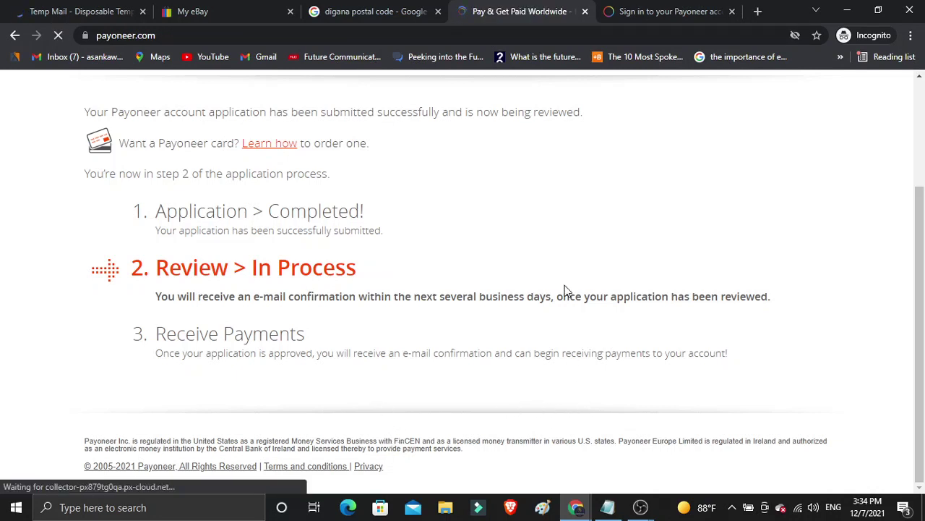
left_click(108, 11)
left_click(504, 11)
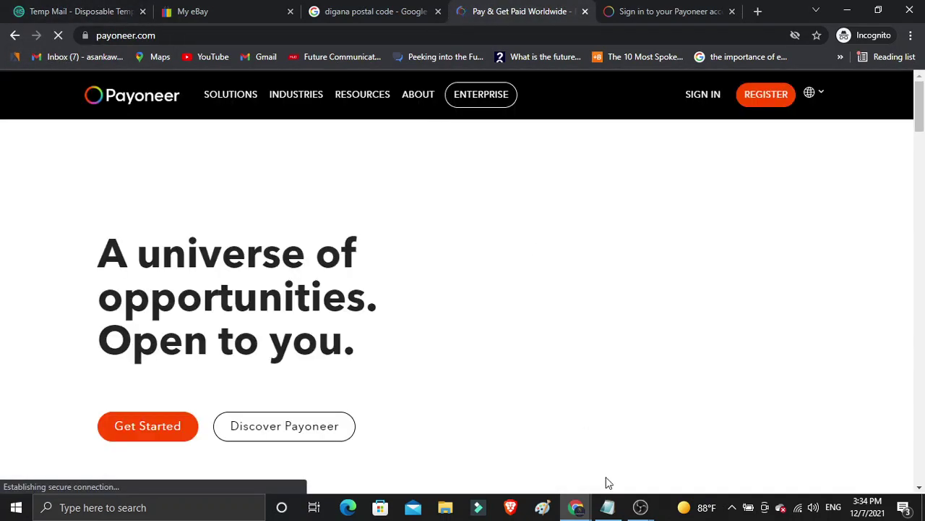